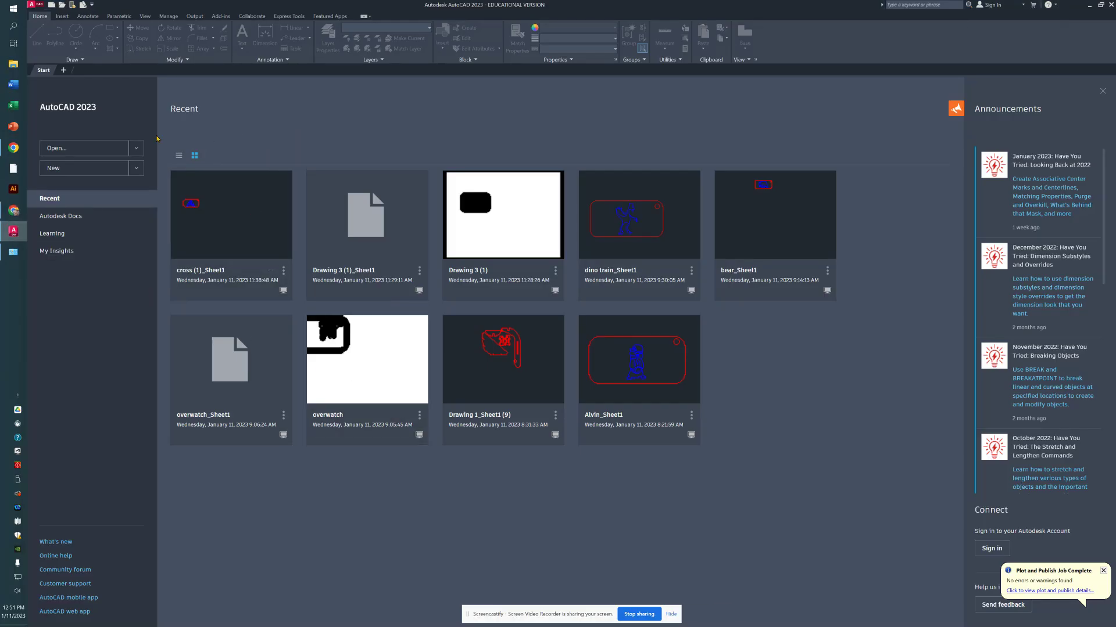
Launch AutoCAD 2023 from the Start menu's AutoCAD 2023 folder.
click(14, 13)
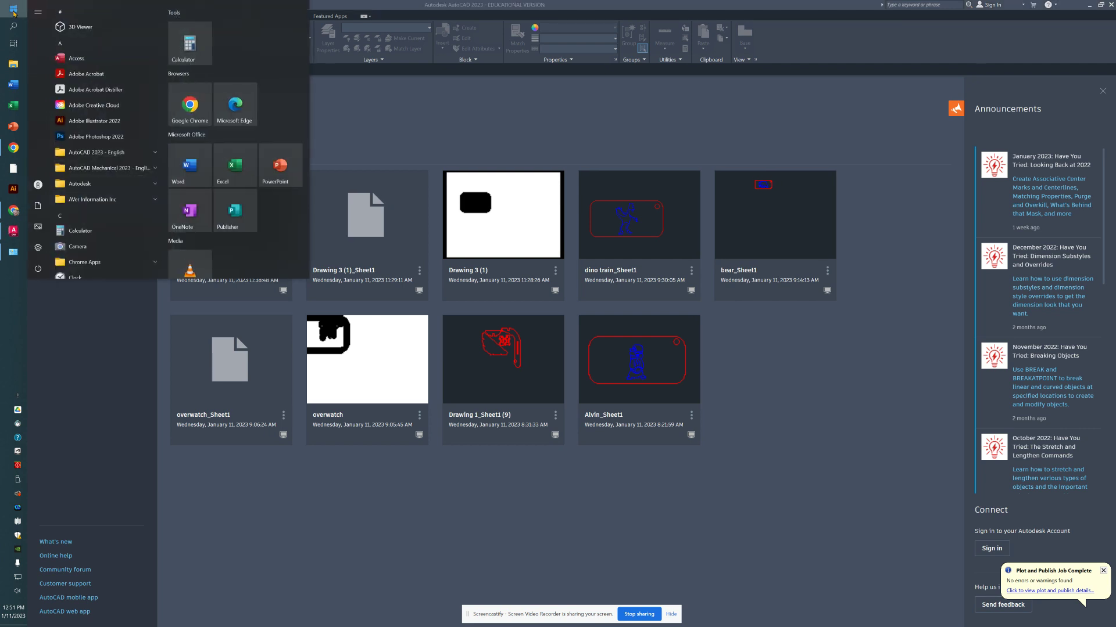
click(123, 150)
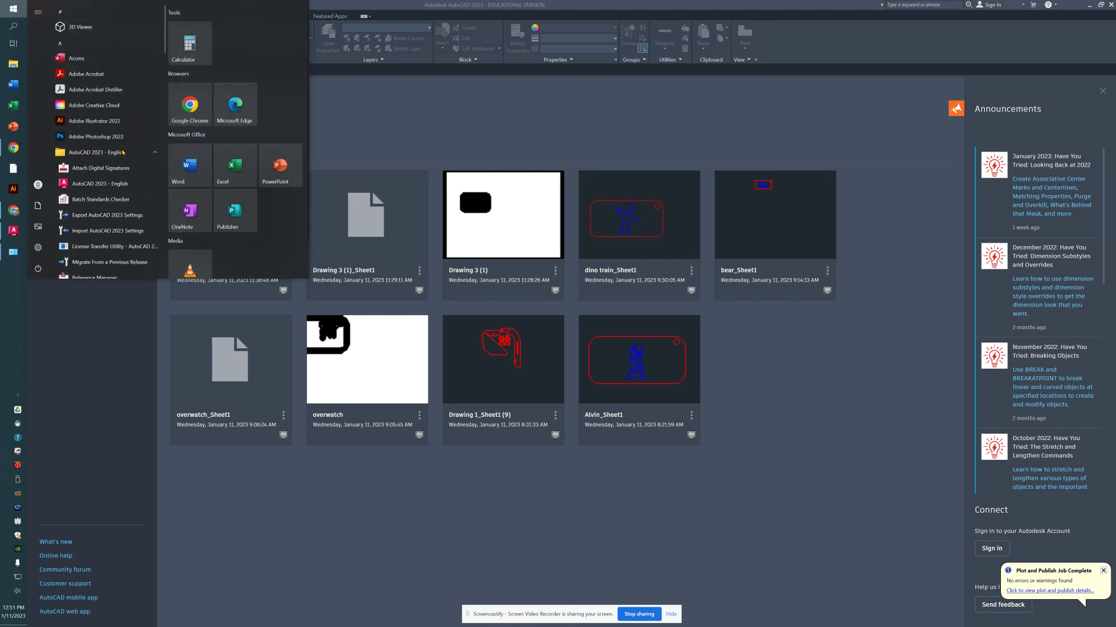
click(116, 185)
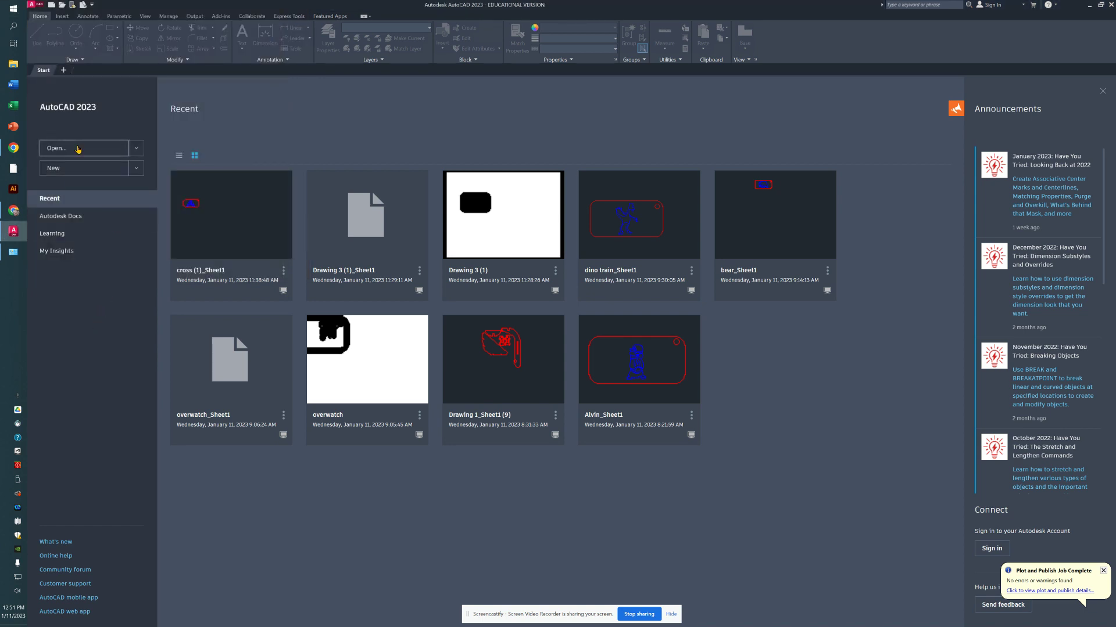
Open Avengers Drawing (2).dwg from the user's Downloads folder.
click(78, 150)
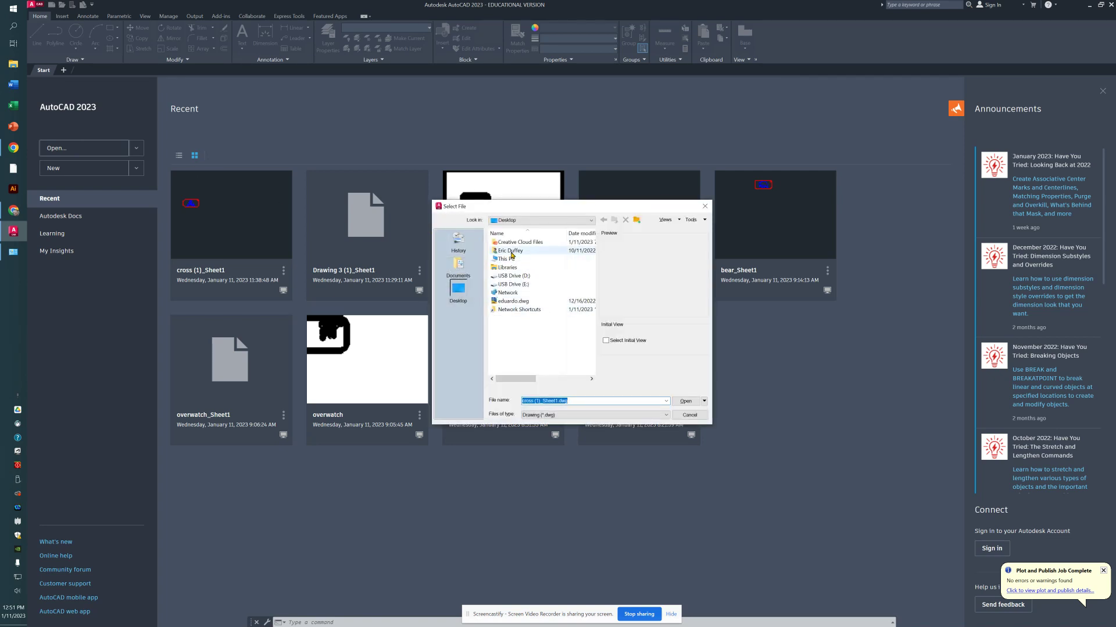
click(512, 253)
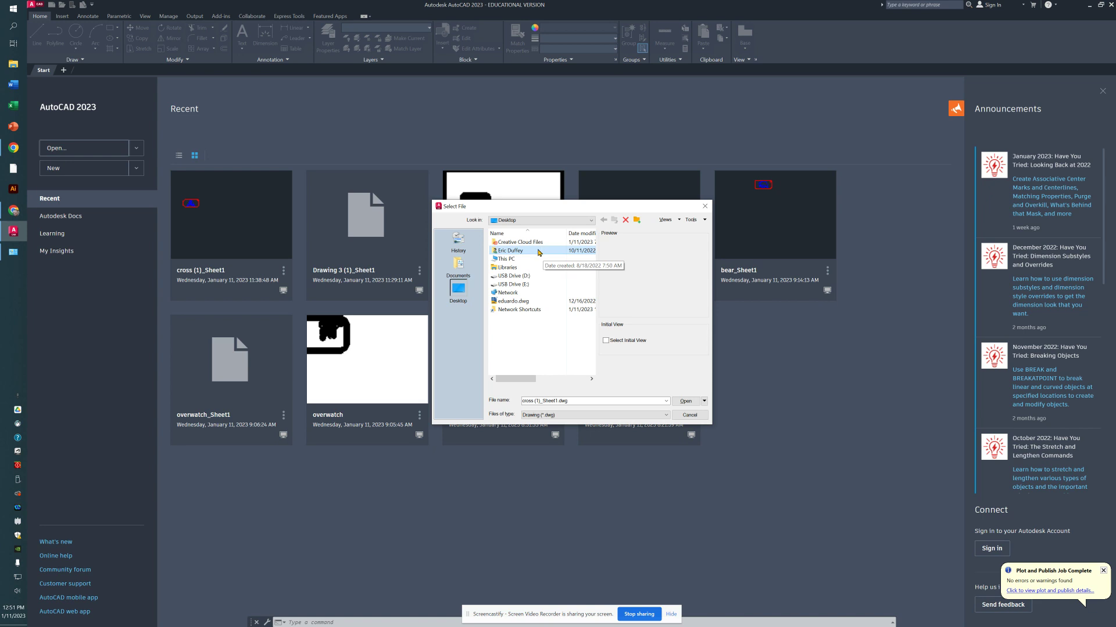
double_click(538, 252)
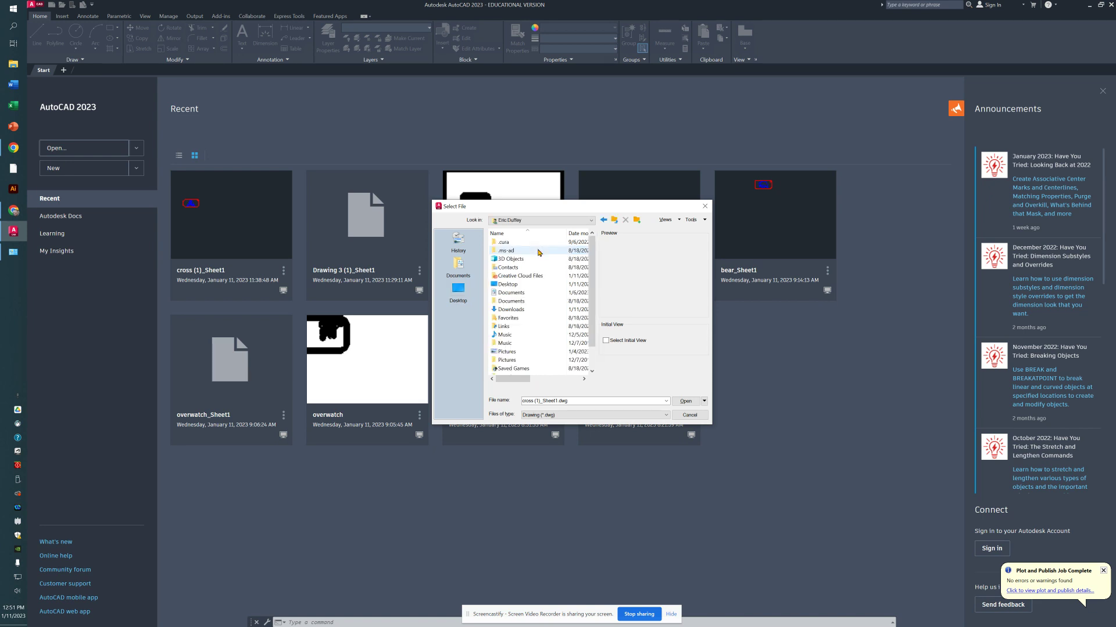
double_click(522, 309)
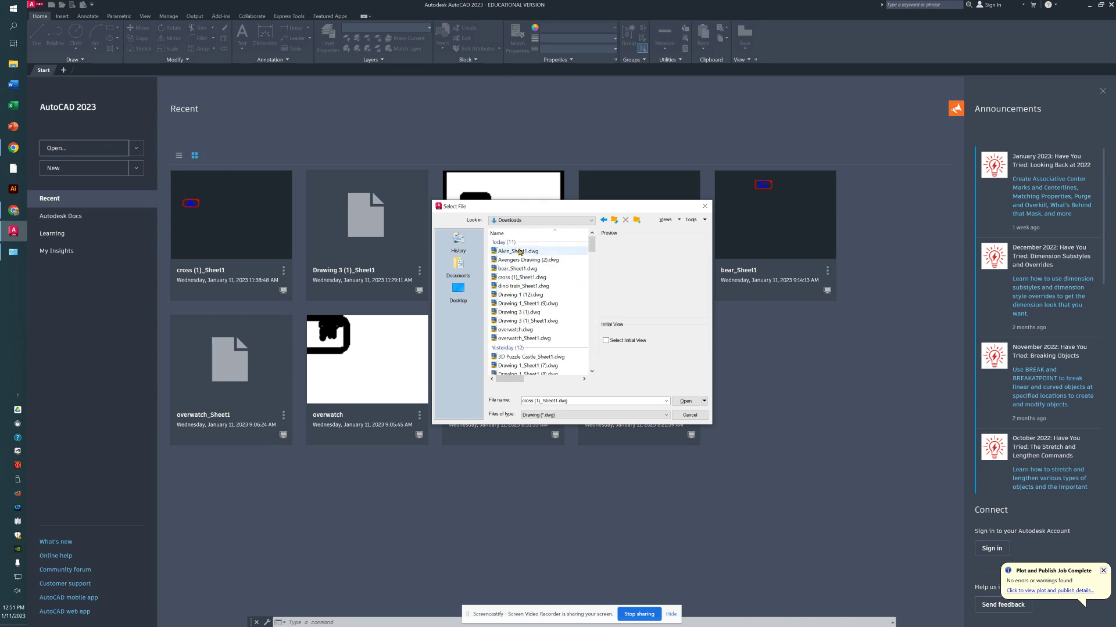
click(551, 263)
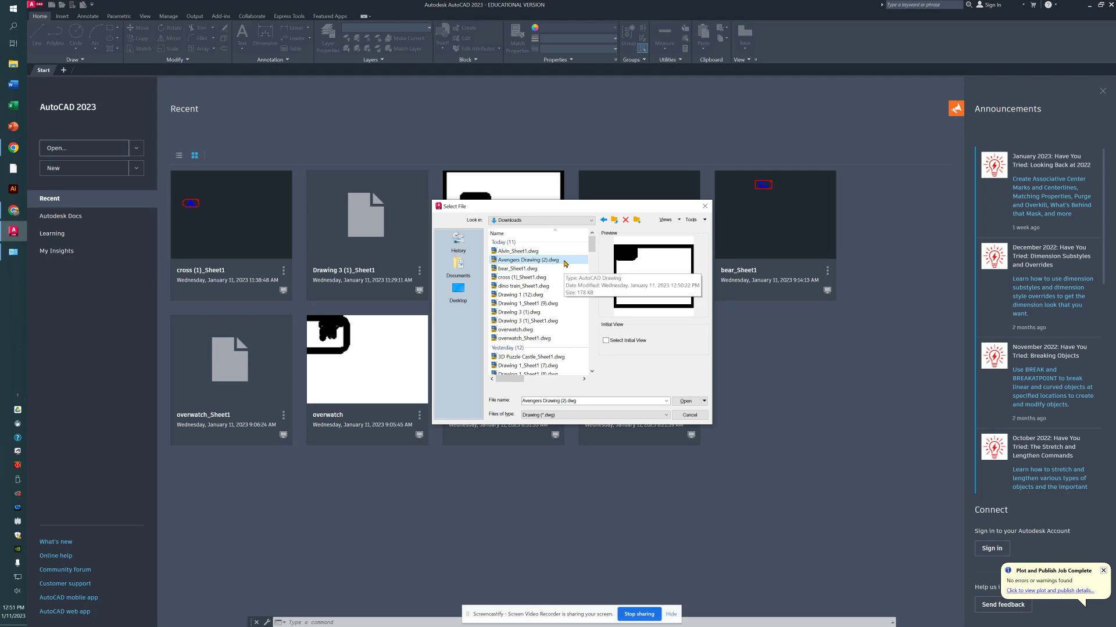
double_click(564, 263)
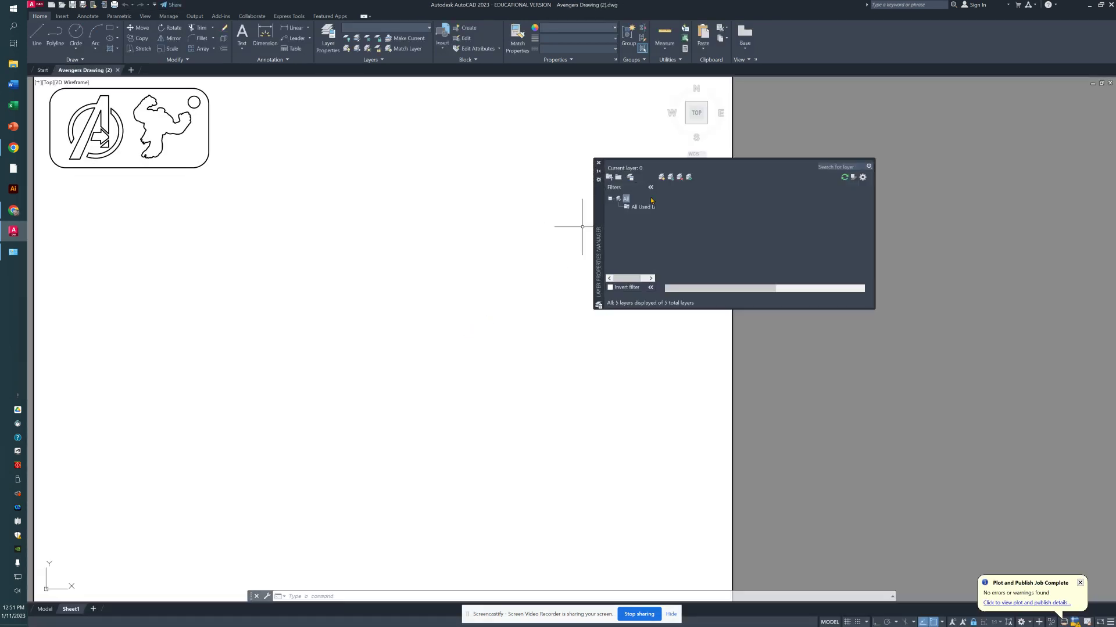
Close the layer palette, pan the Sheet1 layout, and run EXPORTLAYOUT.
click(598, 163)
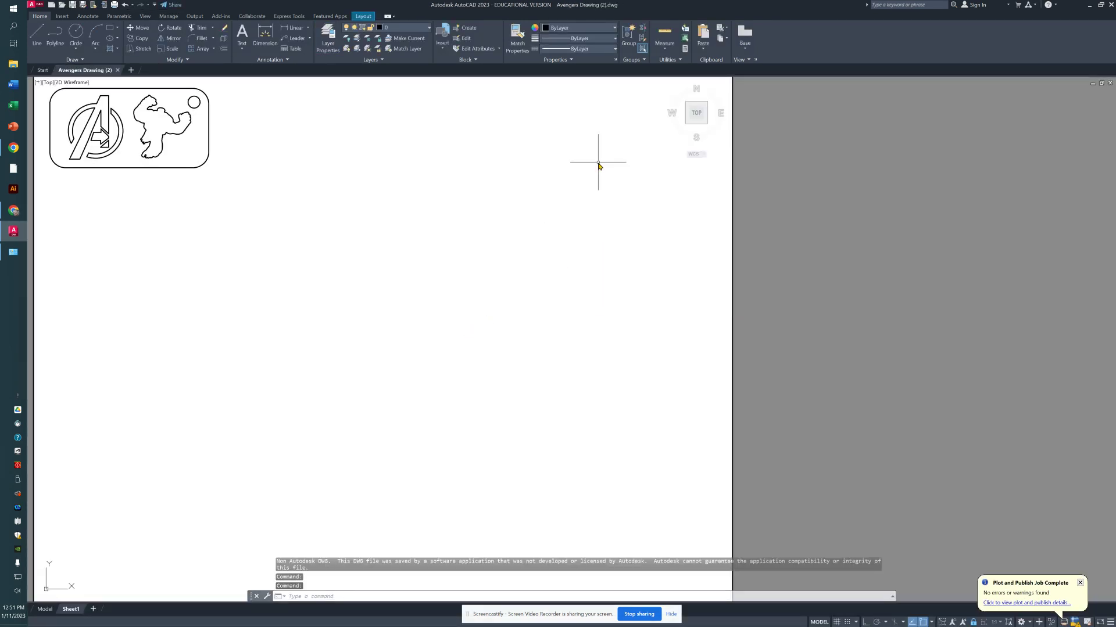
mouse_move(239, 254)
middle_down()
mouse_move(448, 305)
mouse_move(596, 431)
middle_up()
text(export)
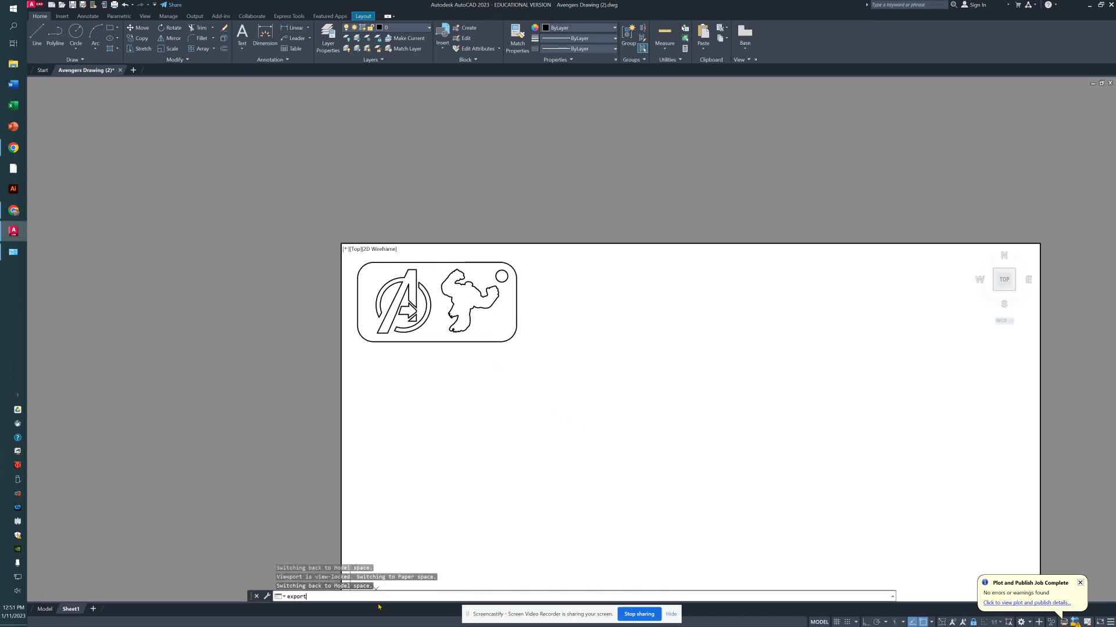
key(Return)
key(Escape)
text(EXpo)
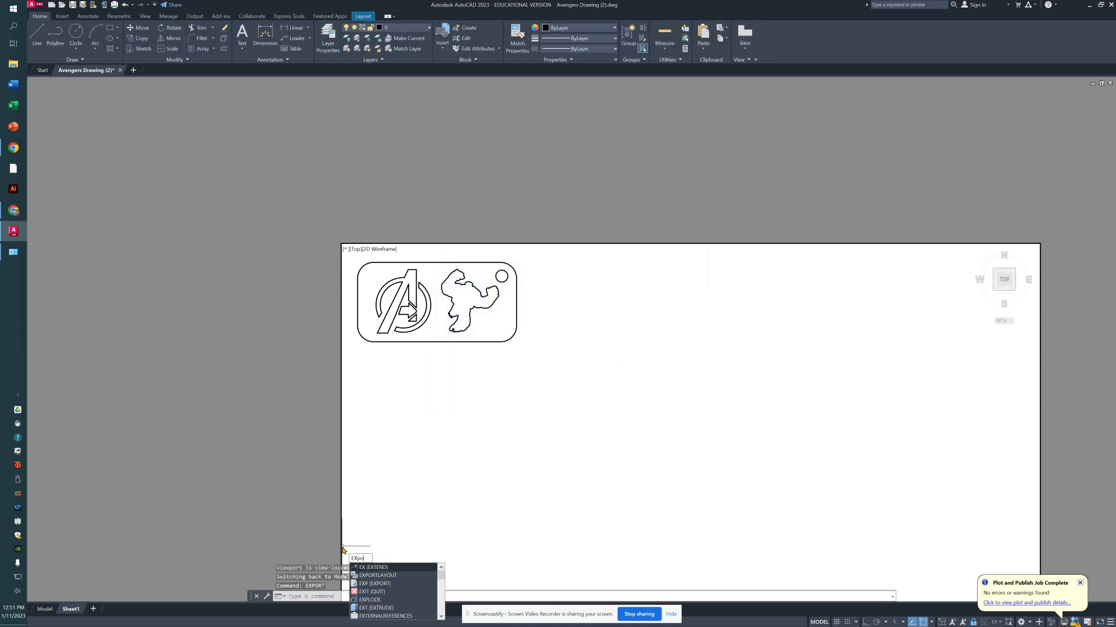
text(rtl)
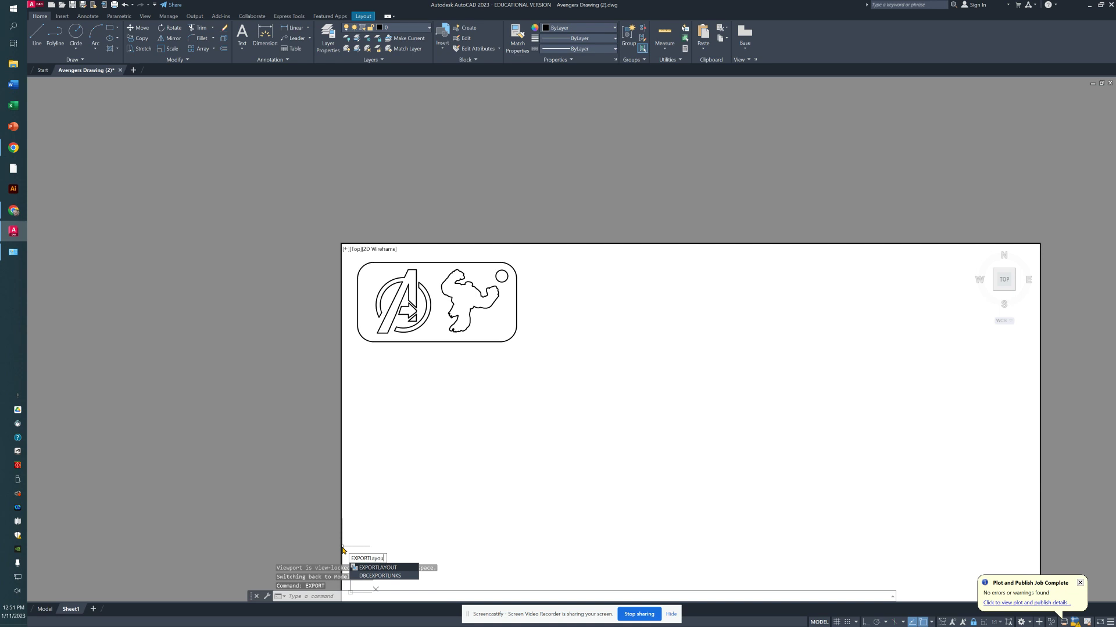
key(Return)
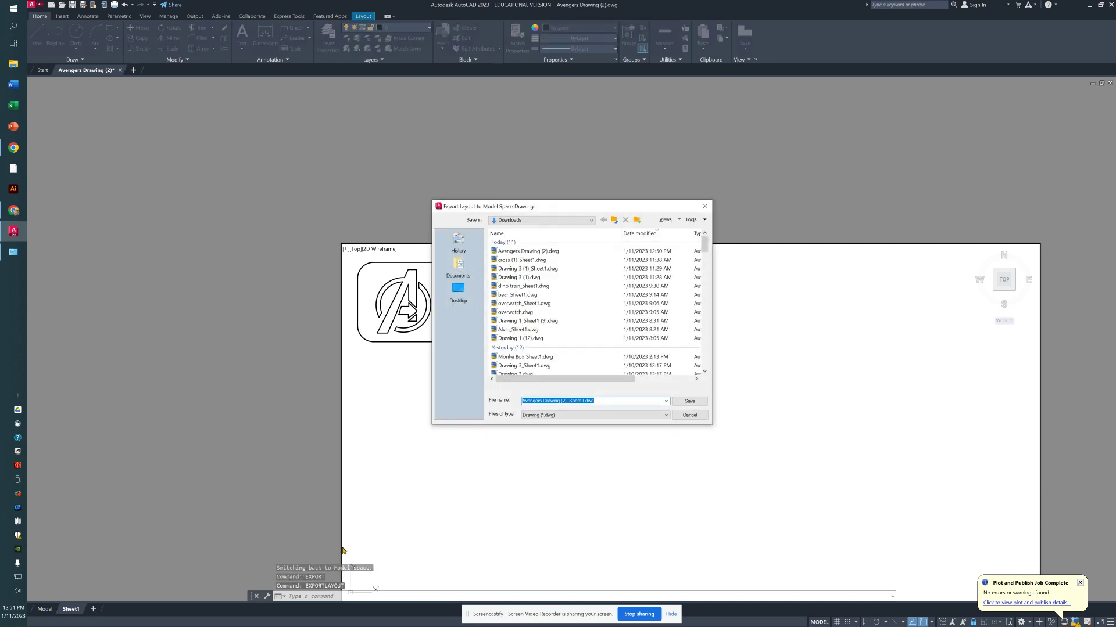
Check the exportlayout text in Notepad, then save the exported Sheet1 model space drawing.
key(super)
text(not4epad)
key(Return)
text(exportlayout)
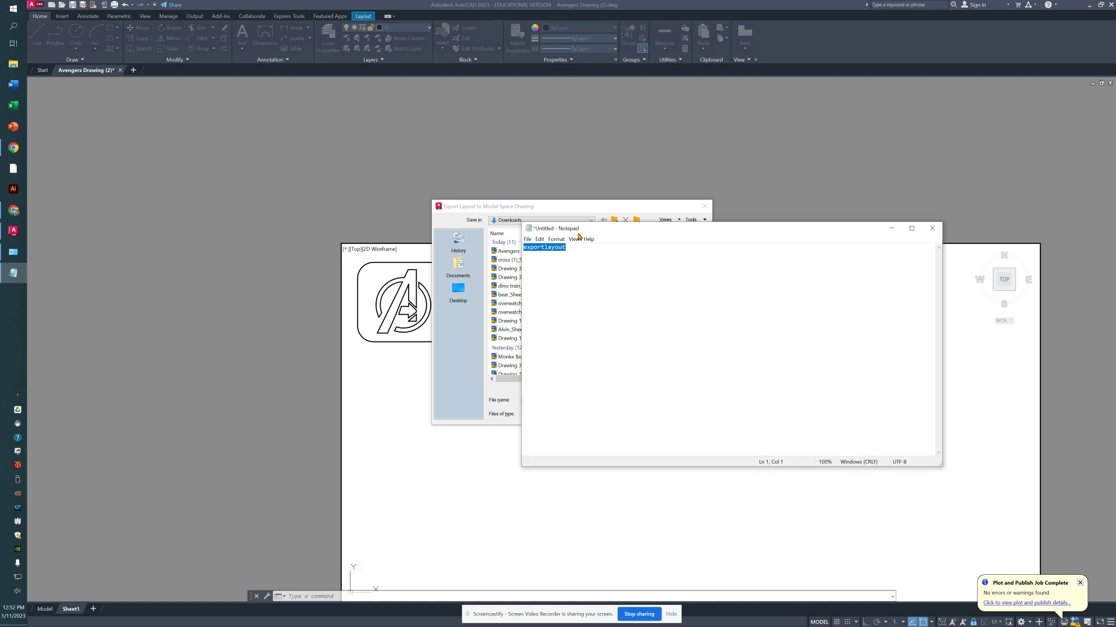
key(ctrl+plus)
key(ctrl+plus)
key(ctrl+plus)
key(ctrl+plus)
key(ctrl+plus)
key(ctrl+plus)
key(ctrl+plus)
key(ctrl+plus)
key(ctrl+plus)
key(ctrl+plus)
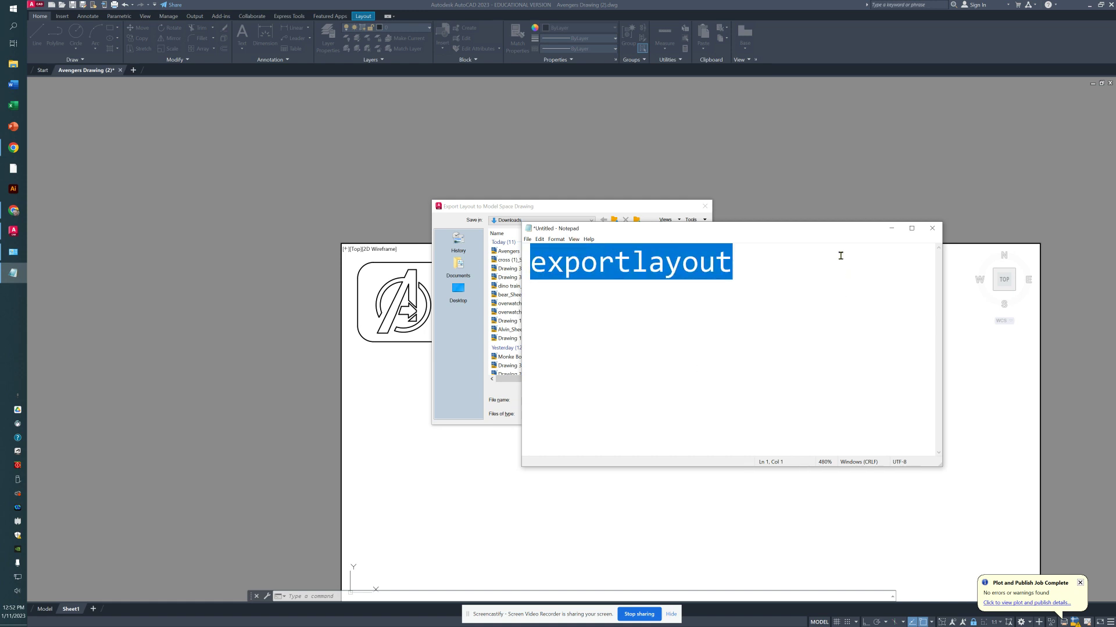
click(618, 201)
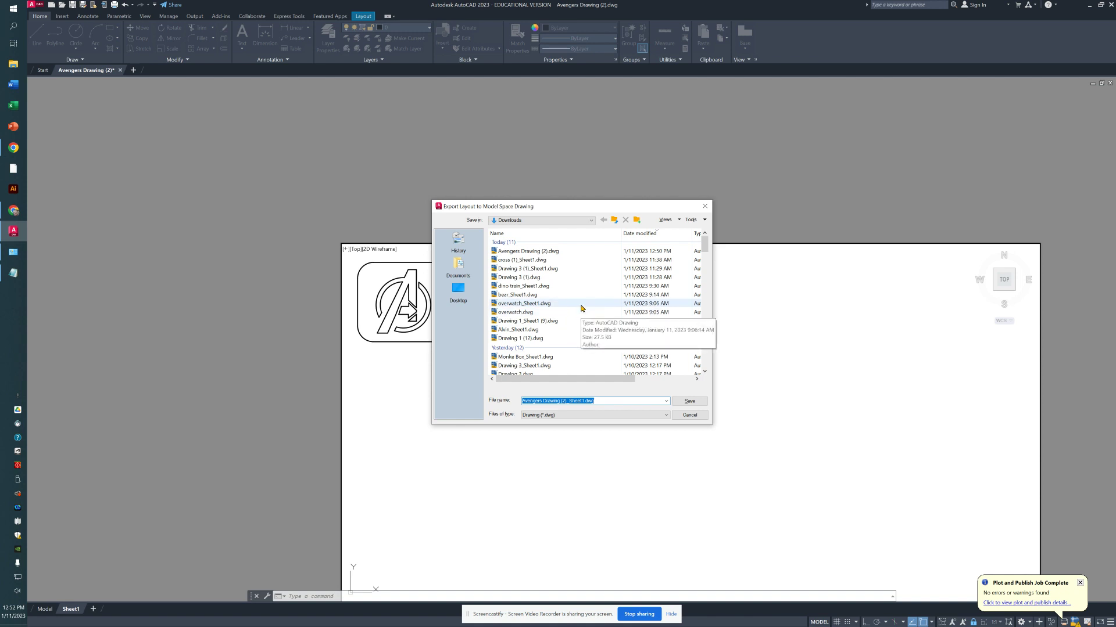
click(688, 401)
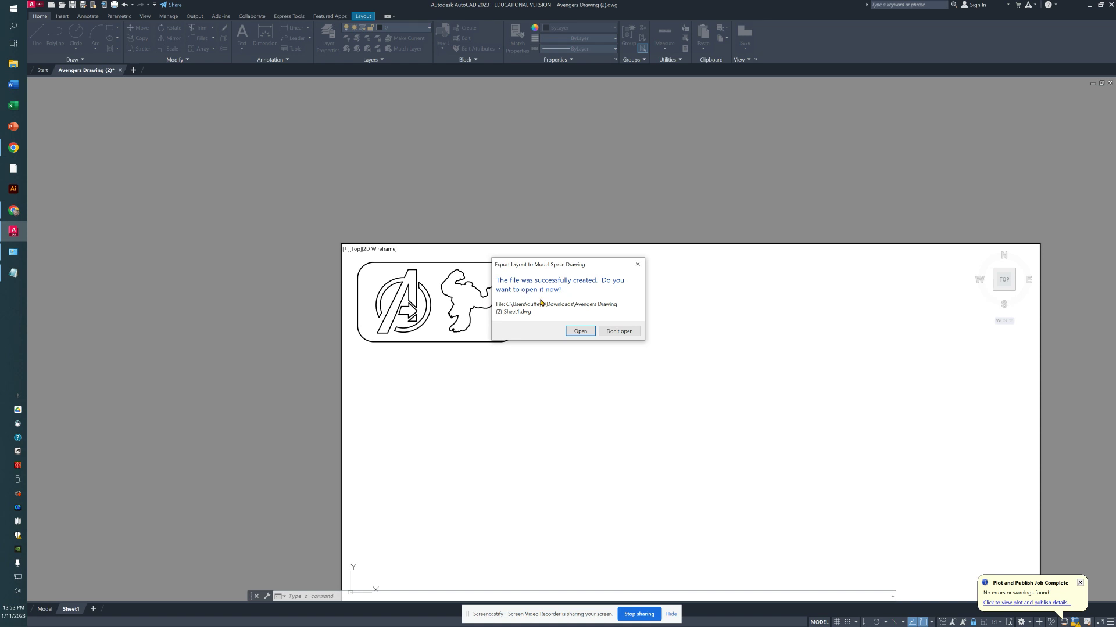
Open Avengers Drawing (2)_Sheet1.dwg and delete its rectangular border using a selection window.
click(581, 332)
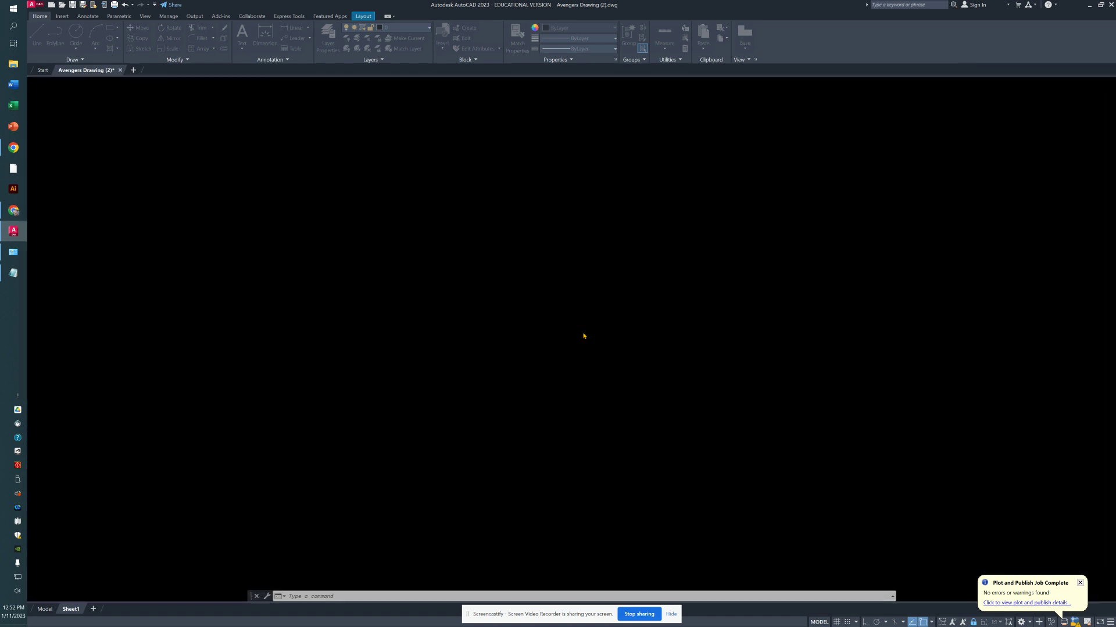
middle_drag(653, 253, 503, 318)
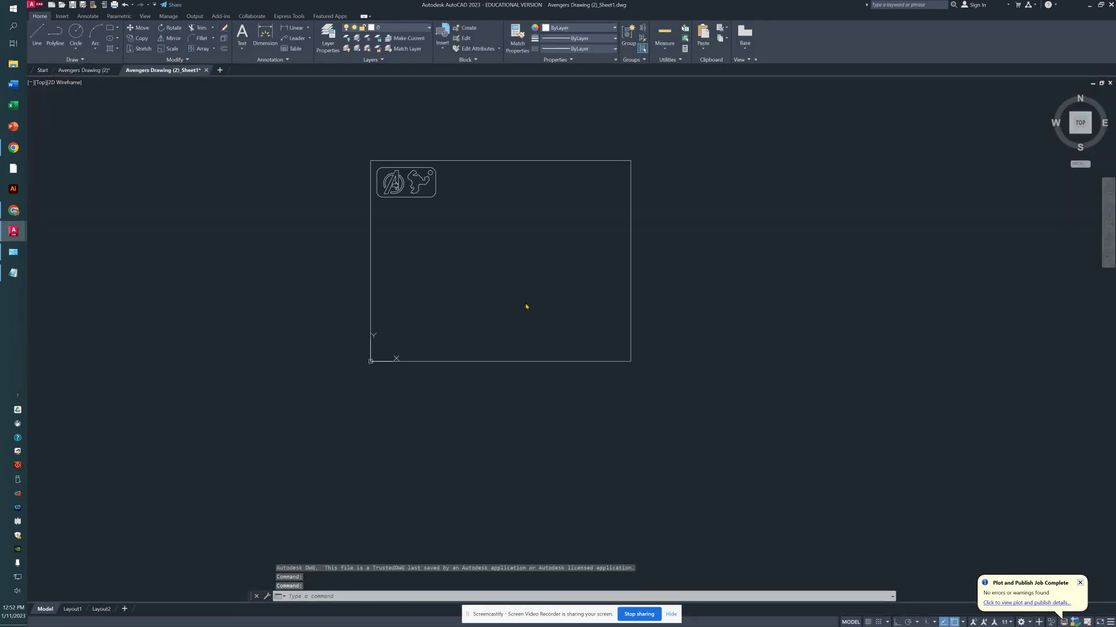
click(655, 382)
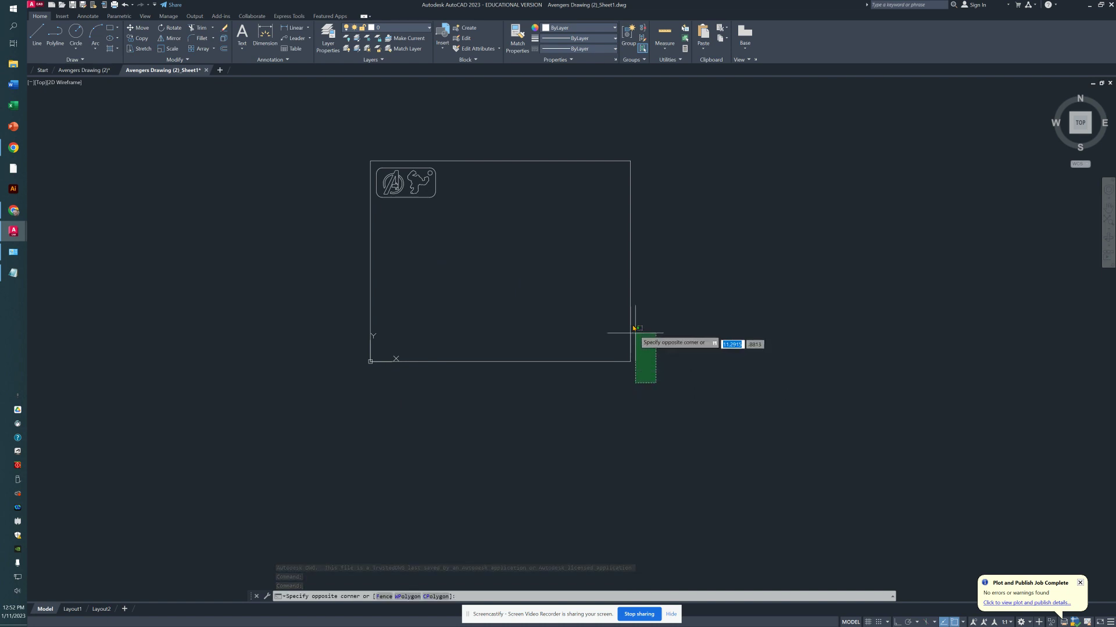
click(676, 375)
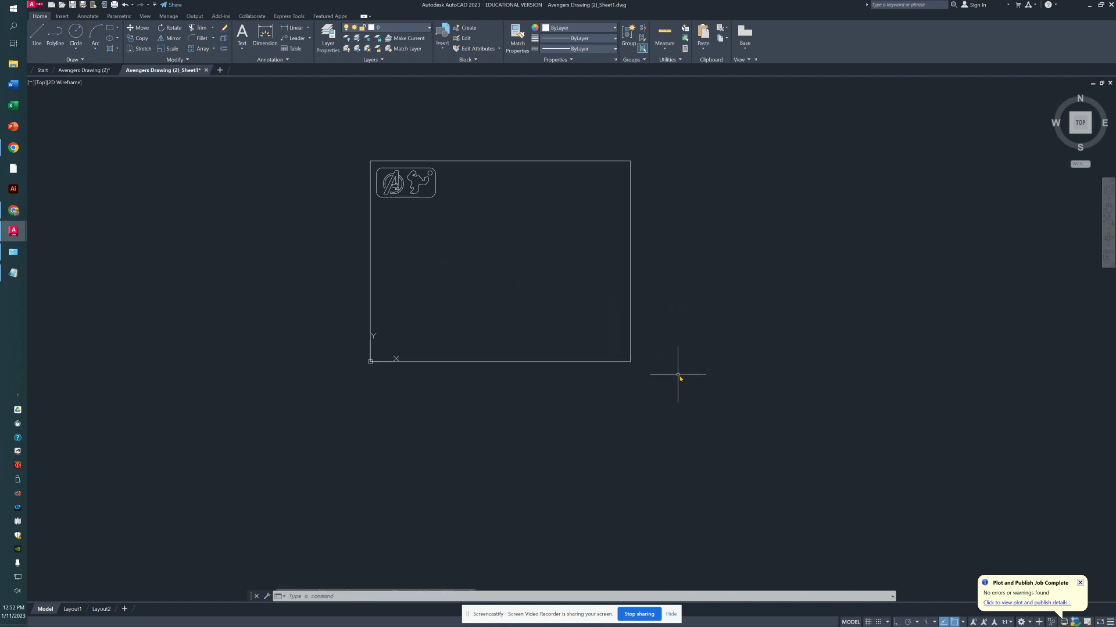
click(551, 290)
click(666, 424)
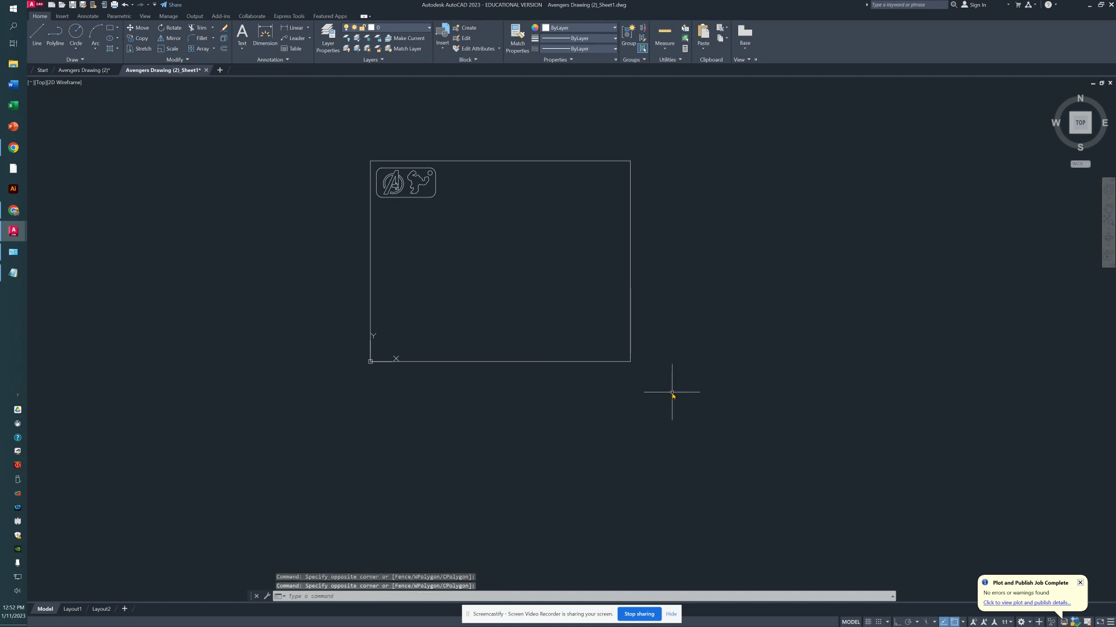
click(673, 403)
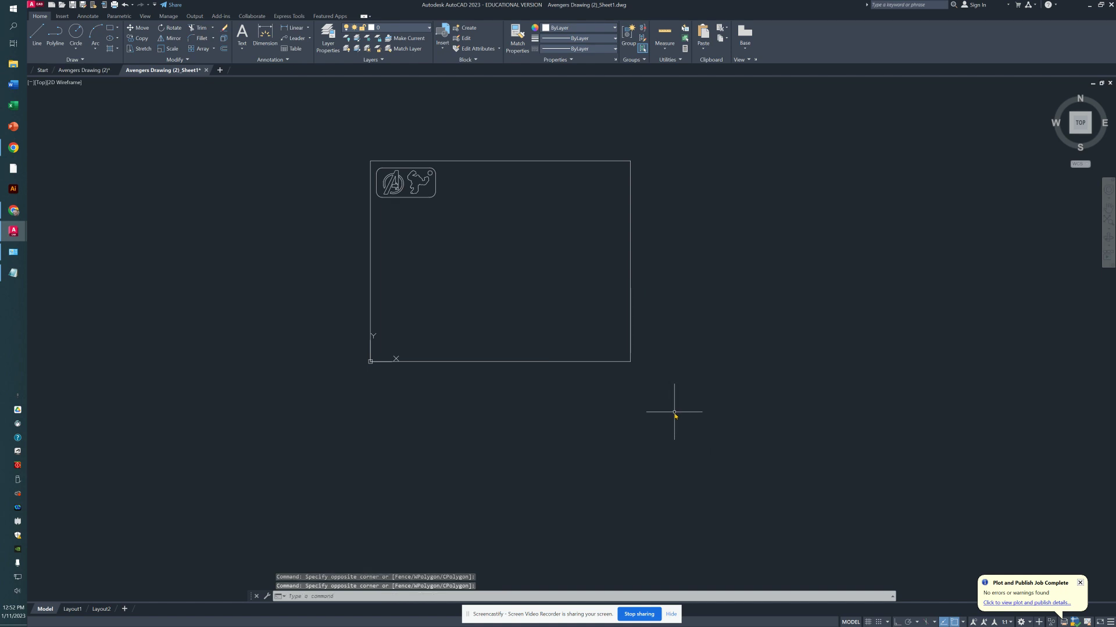
click(587, 306)
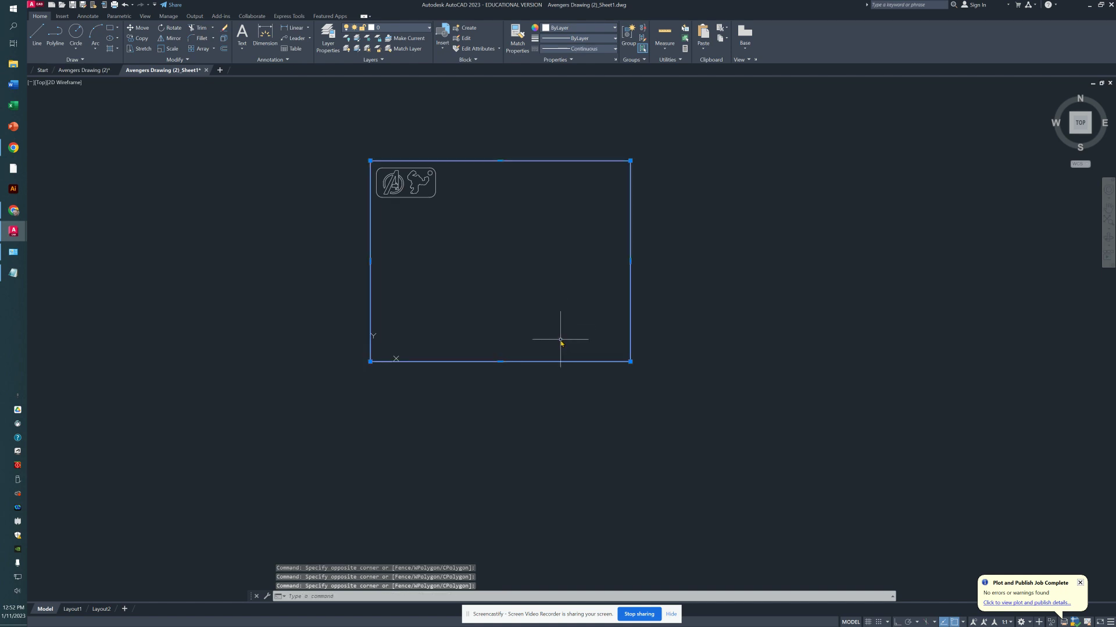
key(Delete)
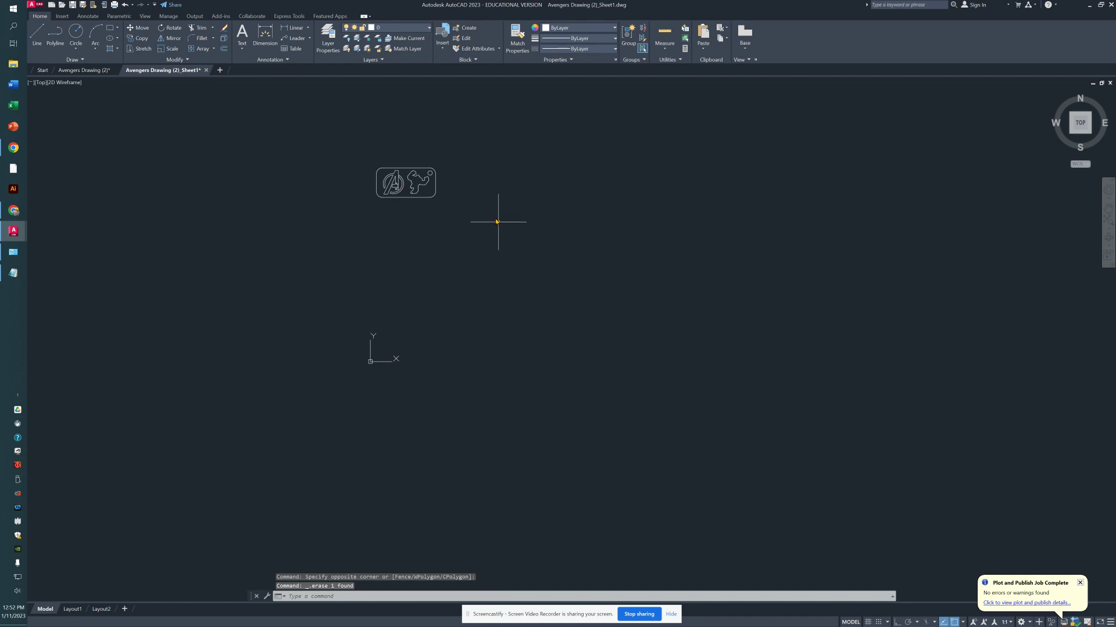
scroll(373, 157, up, 4)
scroll(376, 162, up, 2)
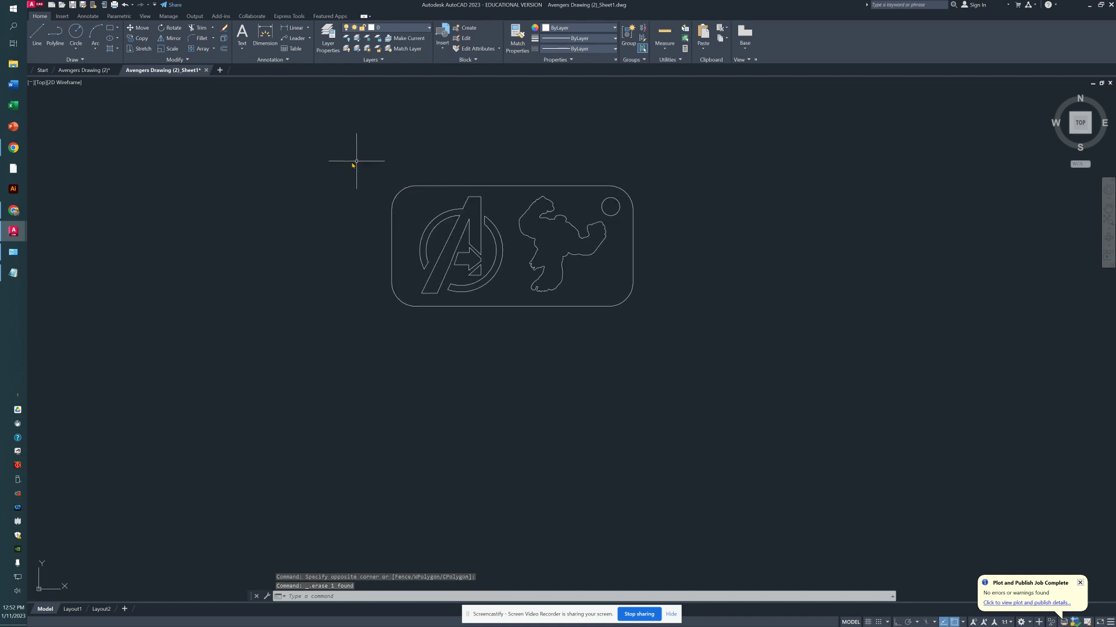
Window-select the logo, confirm it sits on the Visible layer, and open Layer Properties.
click(324, 155)
click(723, 377)
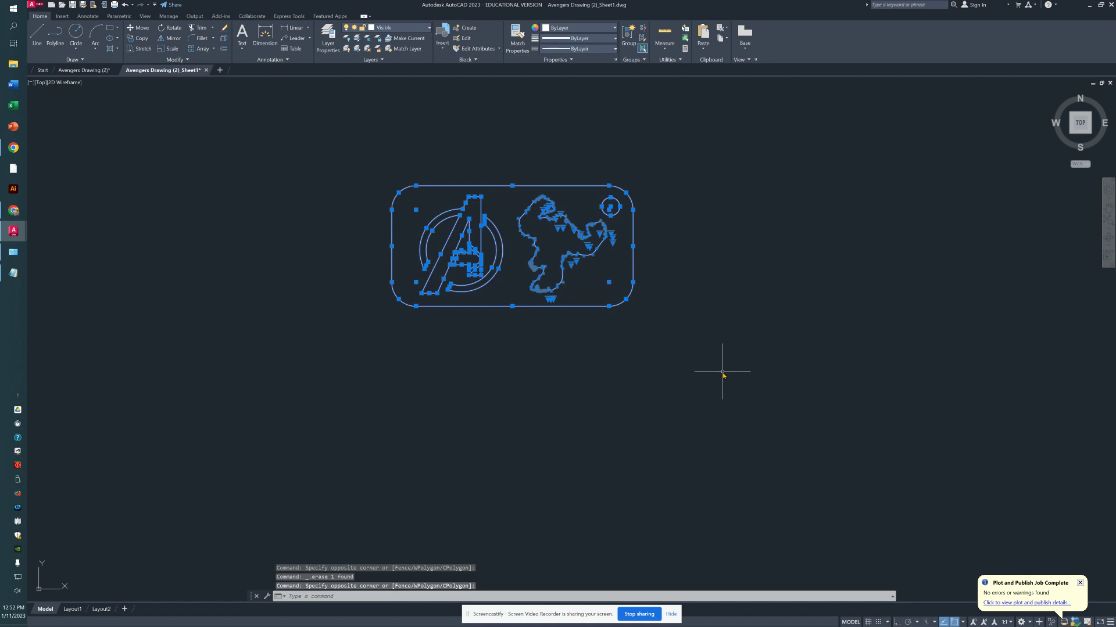
click(413, 29)
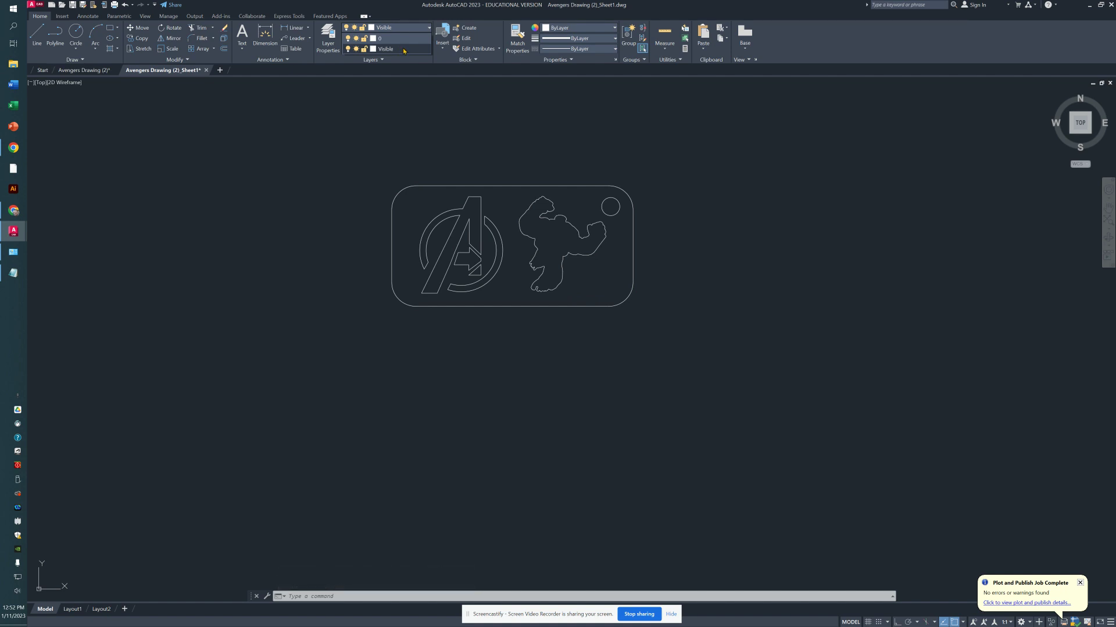
click(400, 49)
click(328, 42)
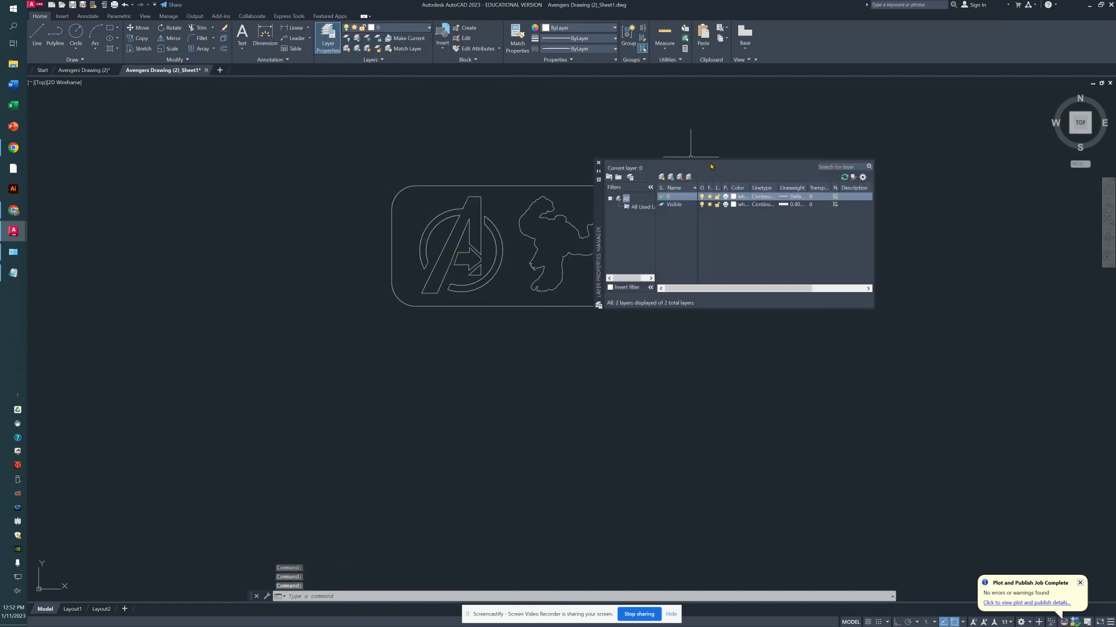
Set the Visible layer's colour to red and start changing its lineweight.
drag(601, 212, 346, 408)
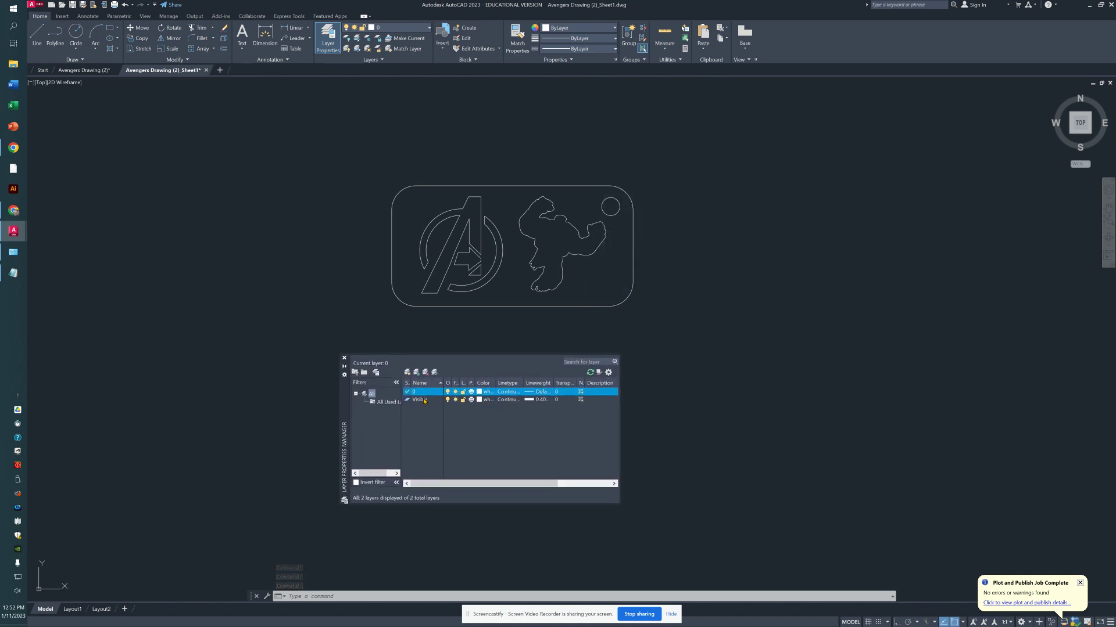
click(483, 400)
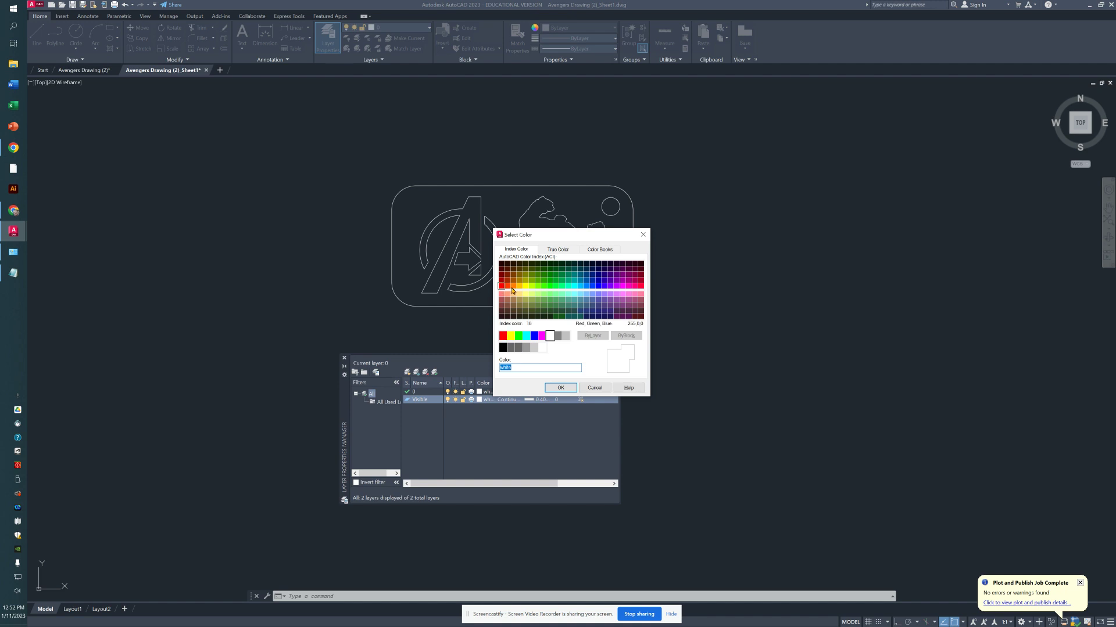
click(504, 337)
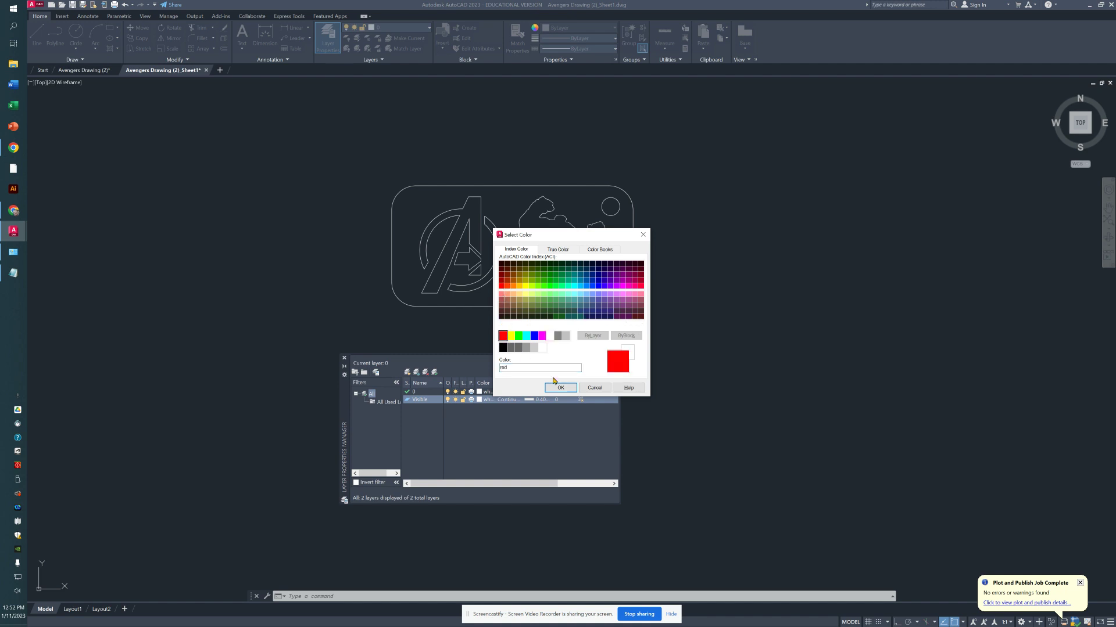
click(561, 389)
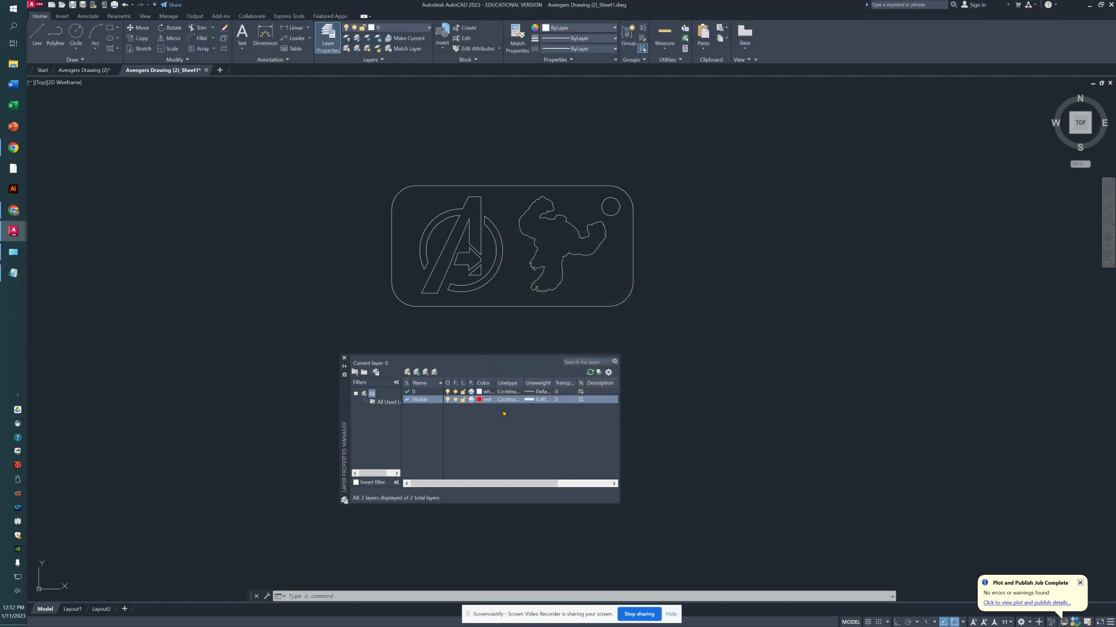
click(539, 400)
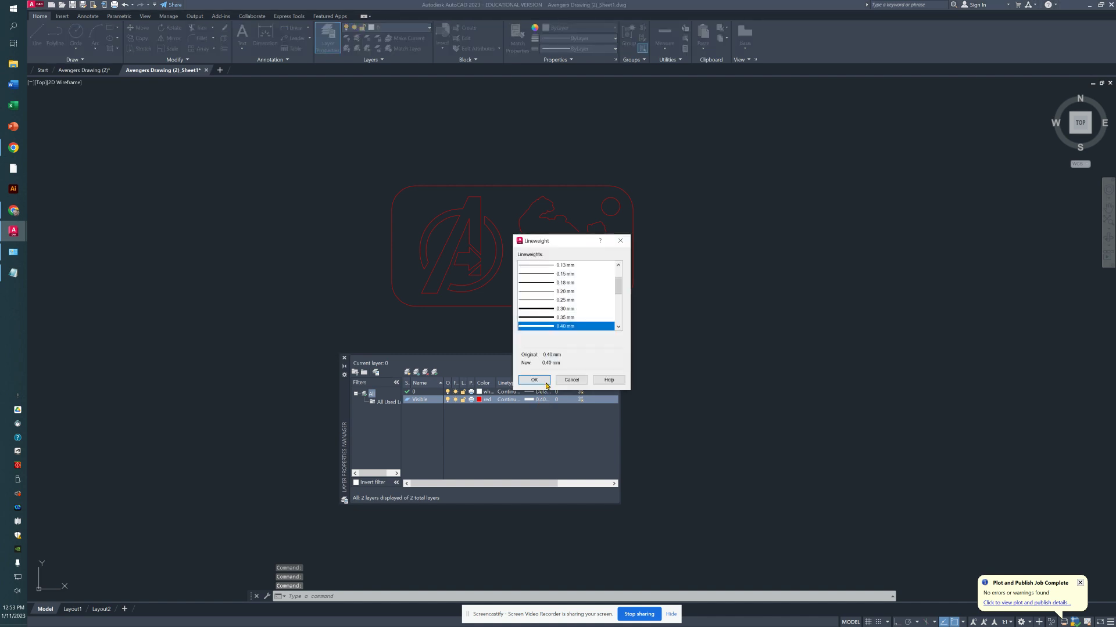
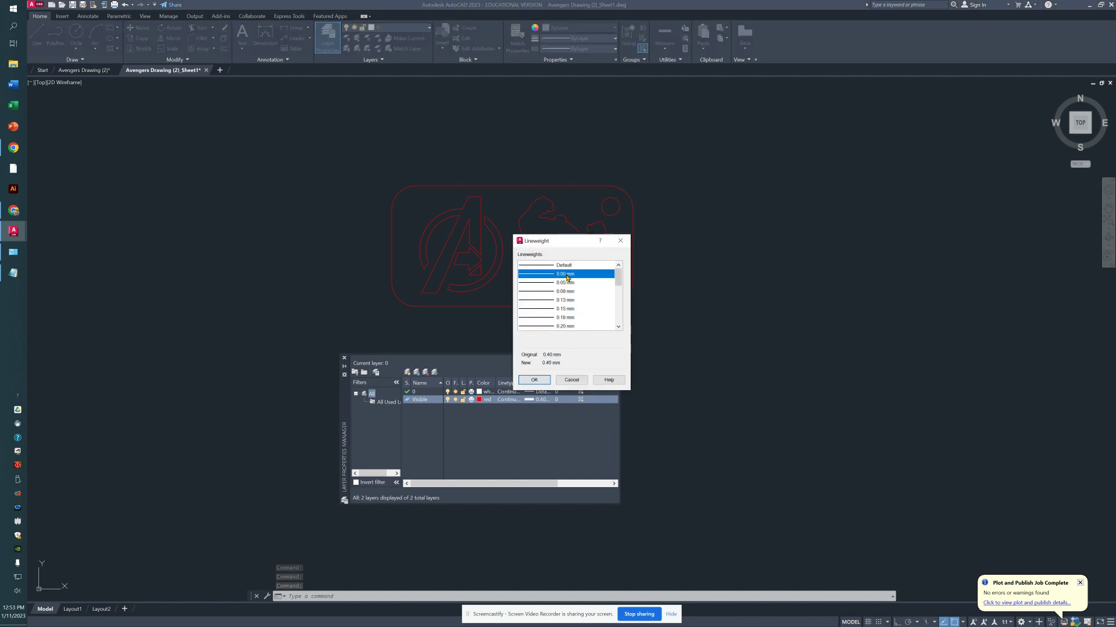
Apply the 0.00 mm lineweight to the Visible layer, replacing 0.40 mm.
click(534, 380)
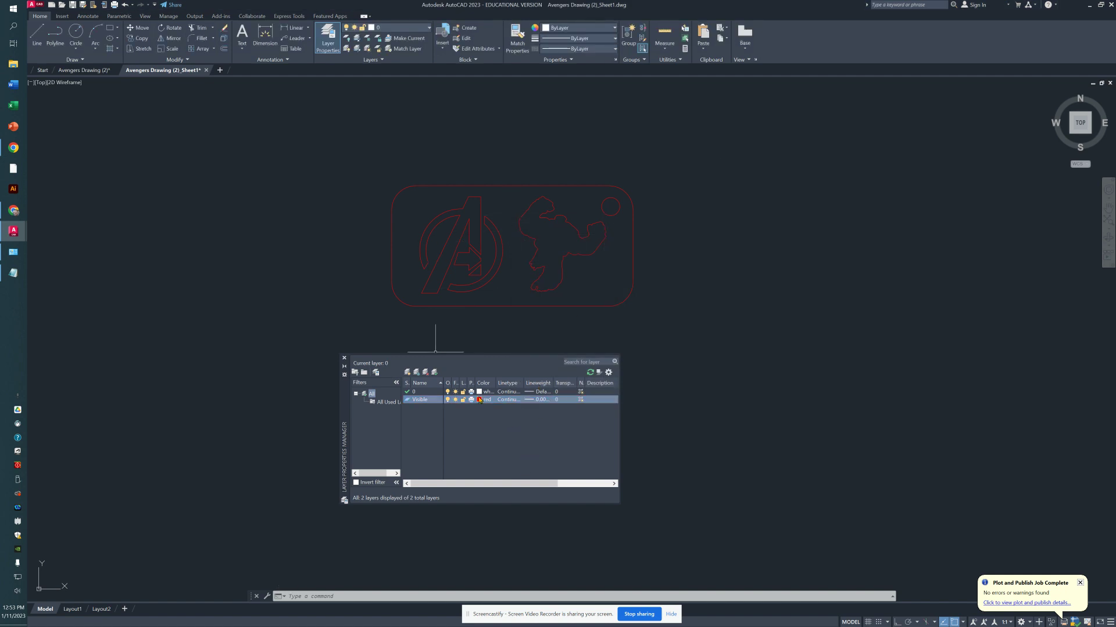
click(409, 149)
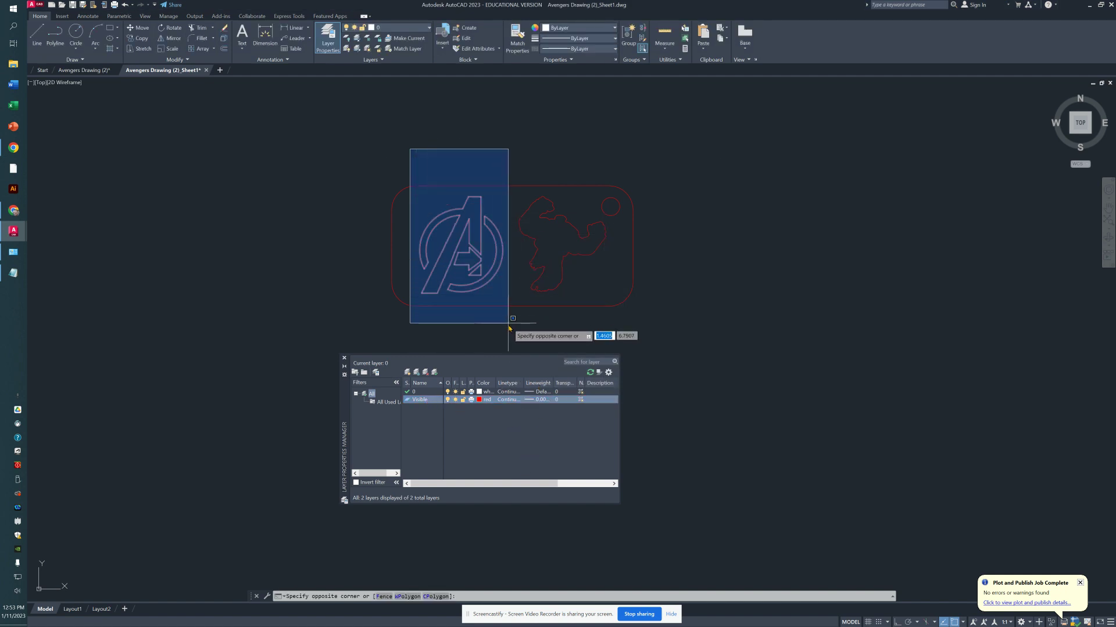
Cancel the stray selection, then create Layer1 and make its colour blue.
key(Escape)
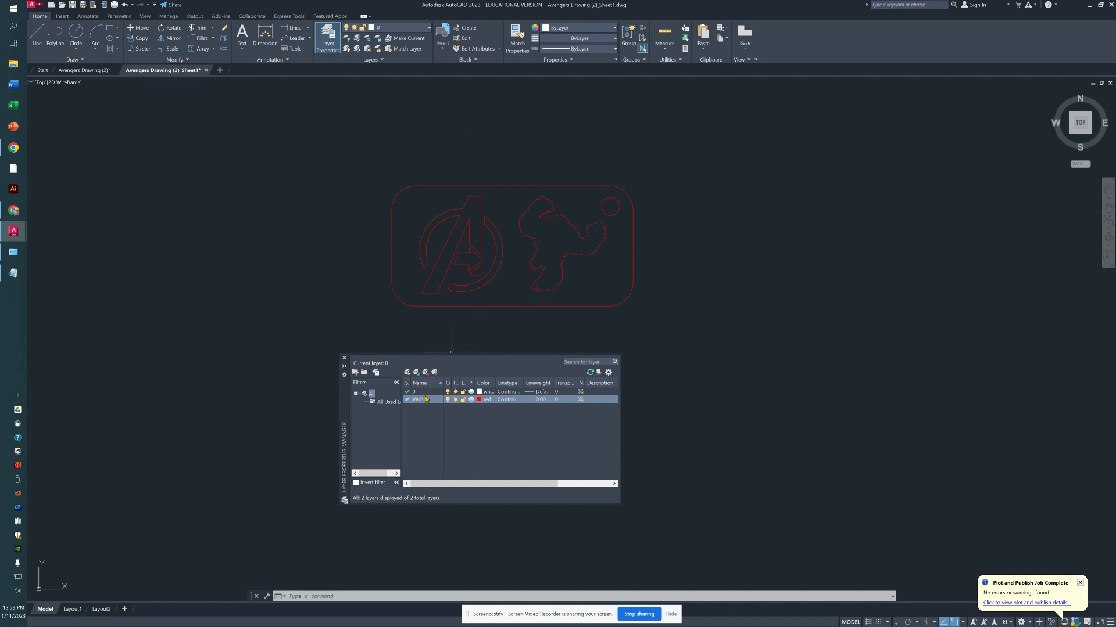
click(408, 372)
click(484, 408)
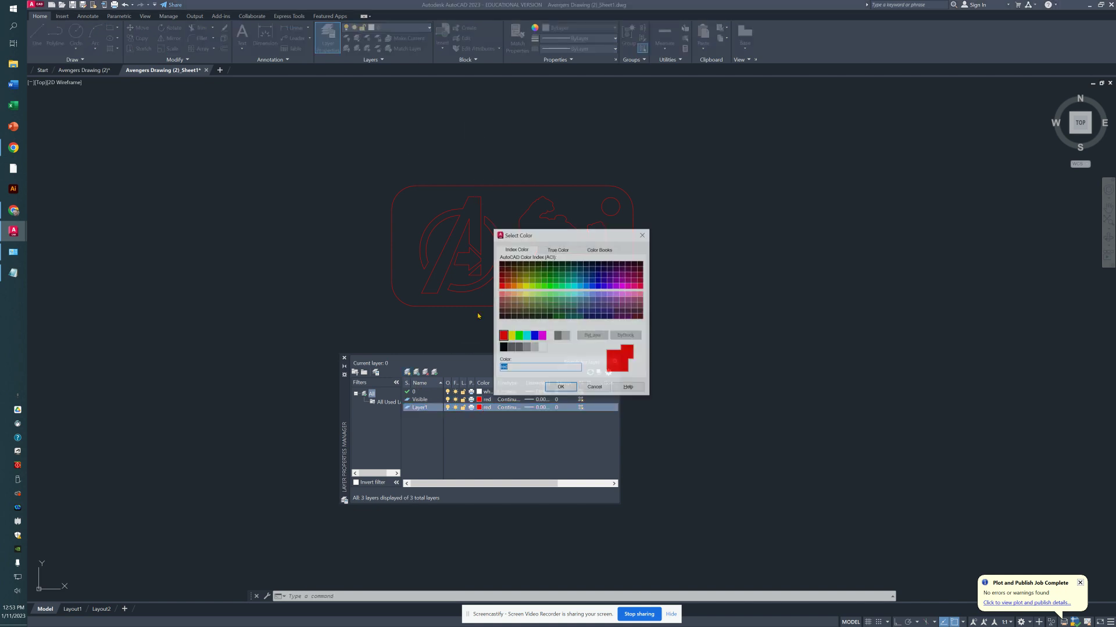
click(533, 338)
click(561, 387)
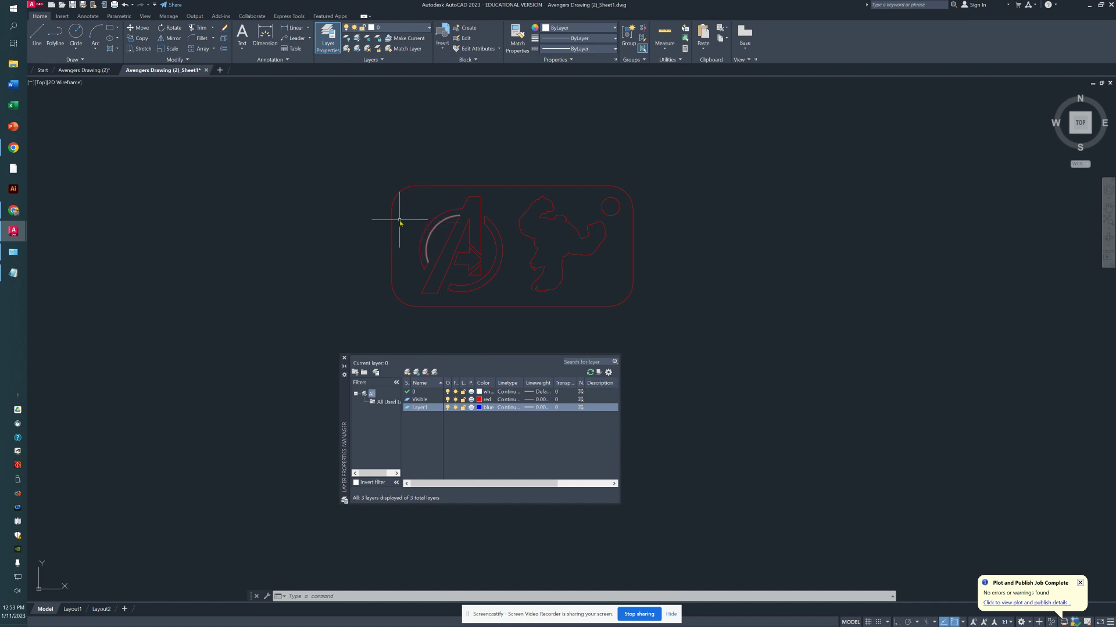
Window-select the Avengers logo and then the Hulk figure outline.
click(412, 154)
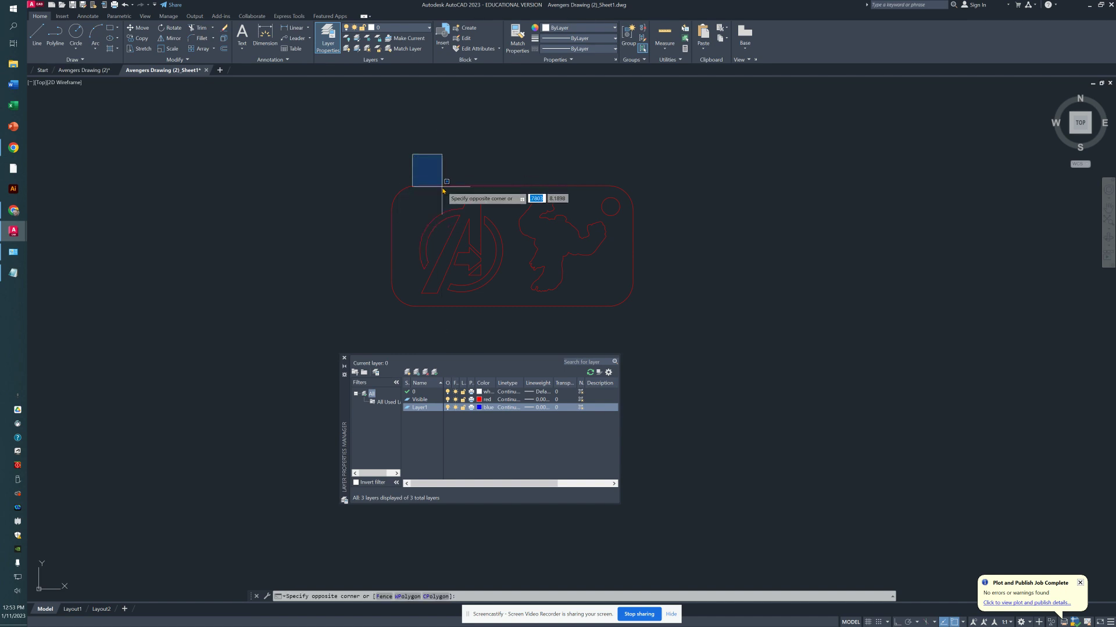
click(512, 329)
click(616, 149)
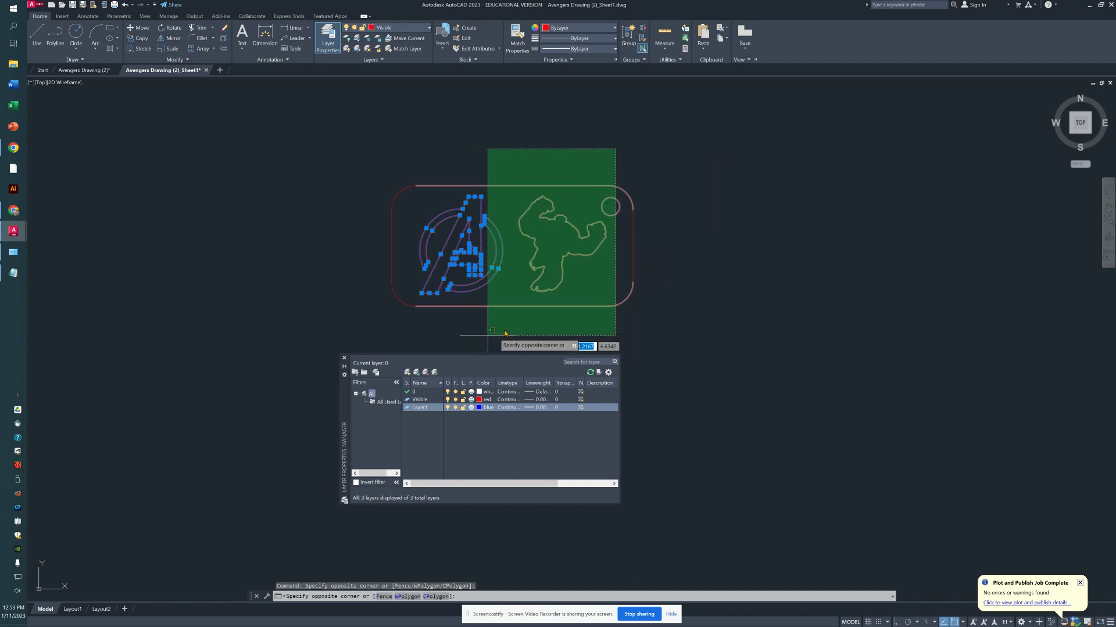
click(621, 150)
click(504, 142)
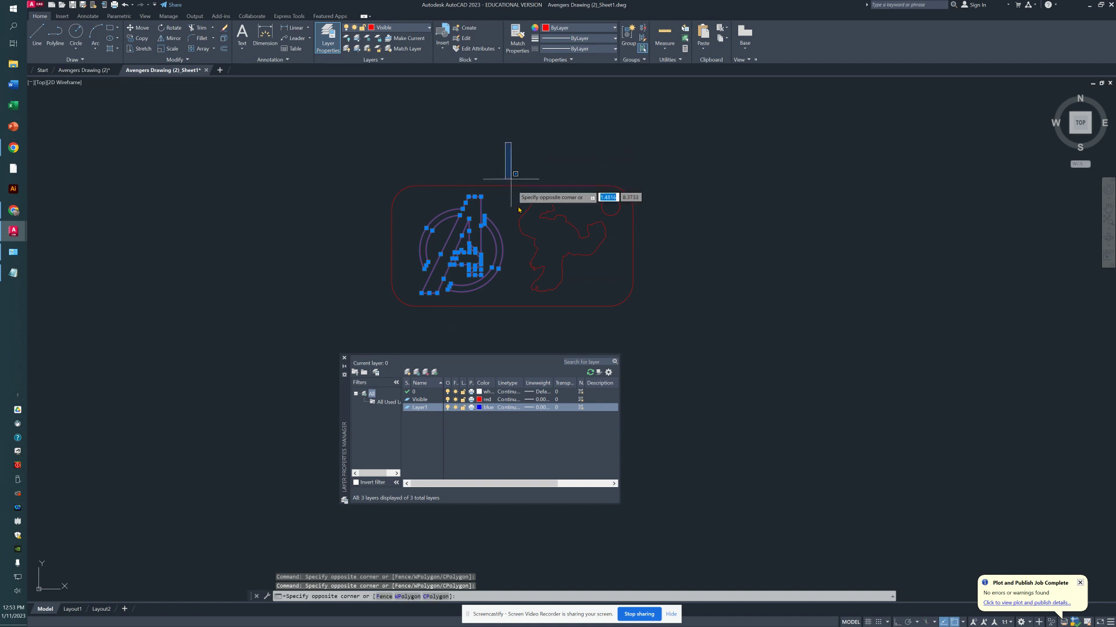
click(608, 332)
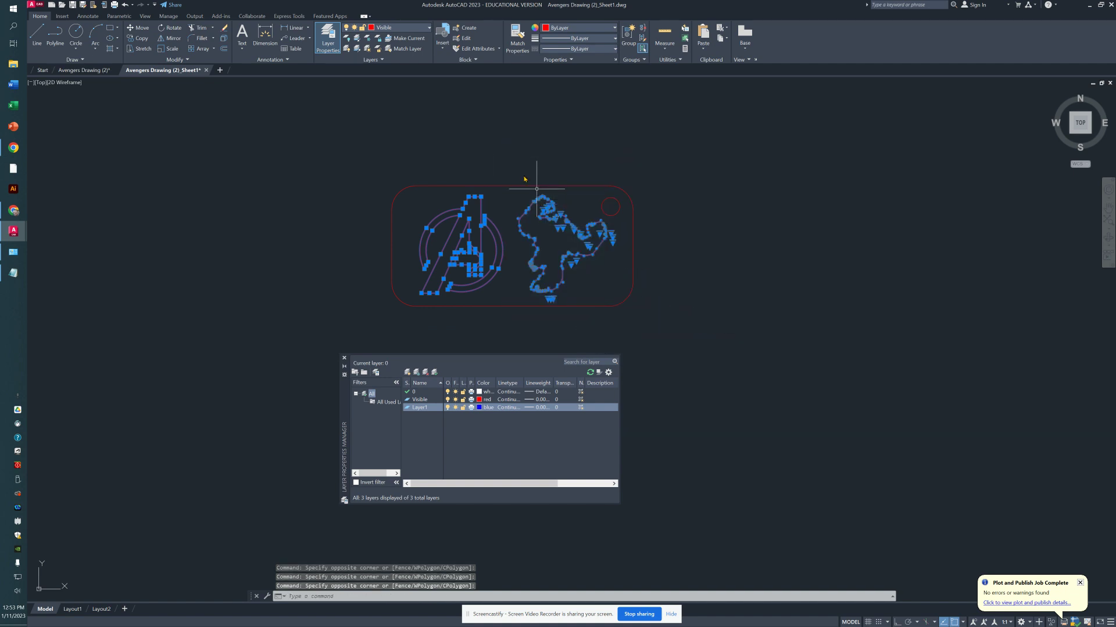
Assign the selected logo and Hulk figure to Layer1 from the Layers panel dropdown.
click(405, 27)
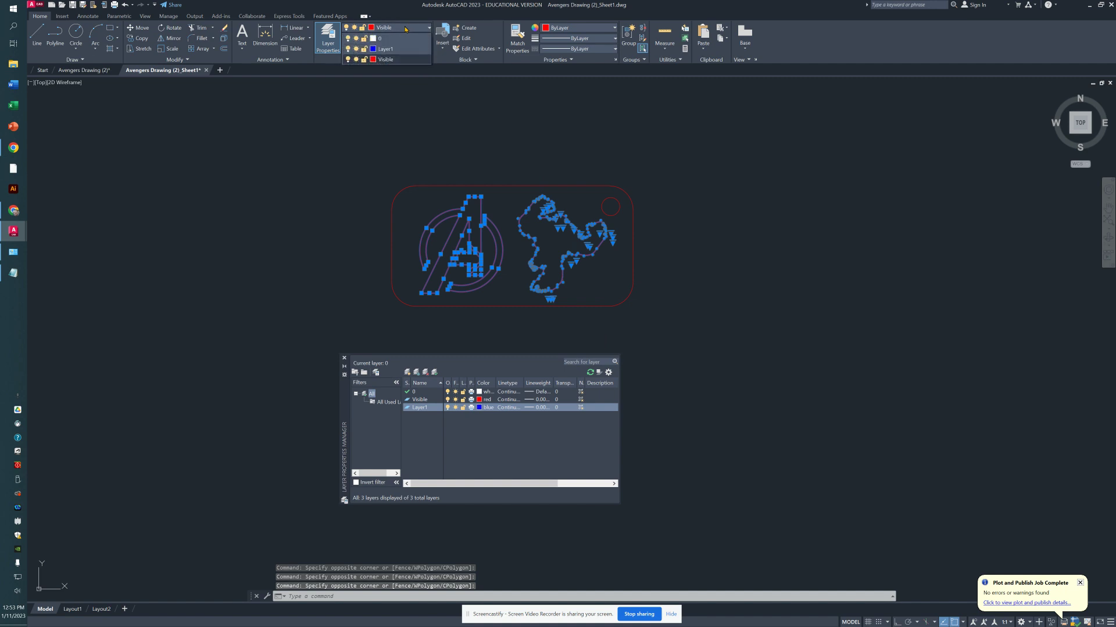
click(397, 50)
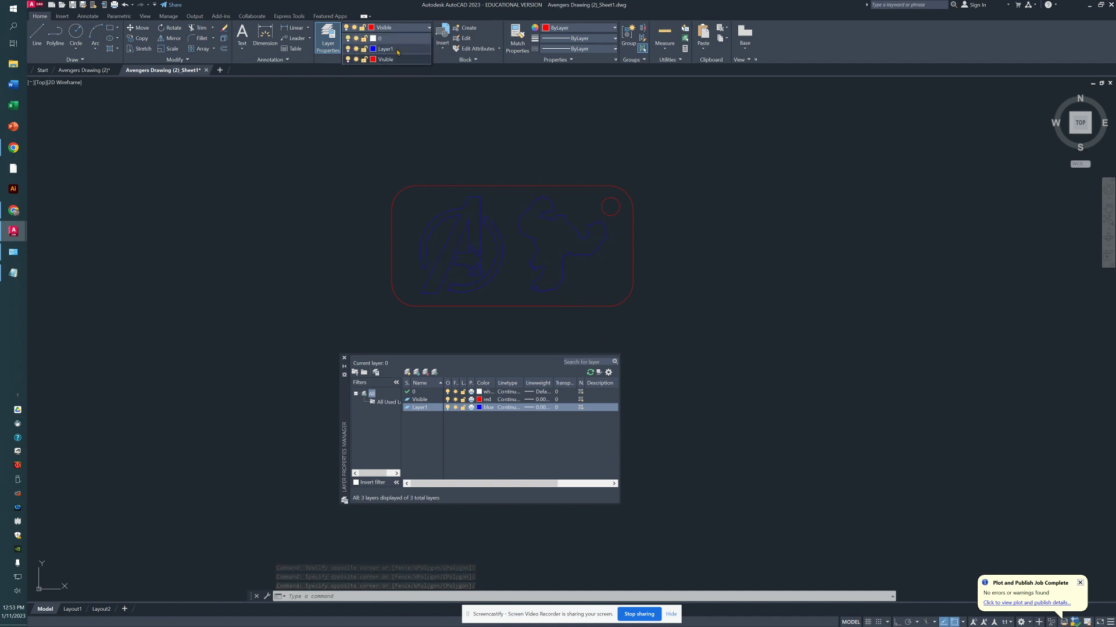
click(396, 50)
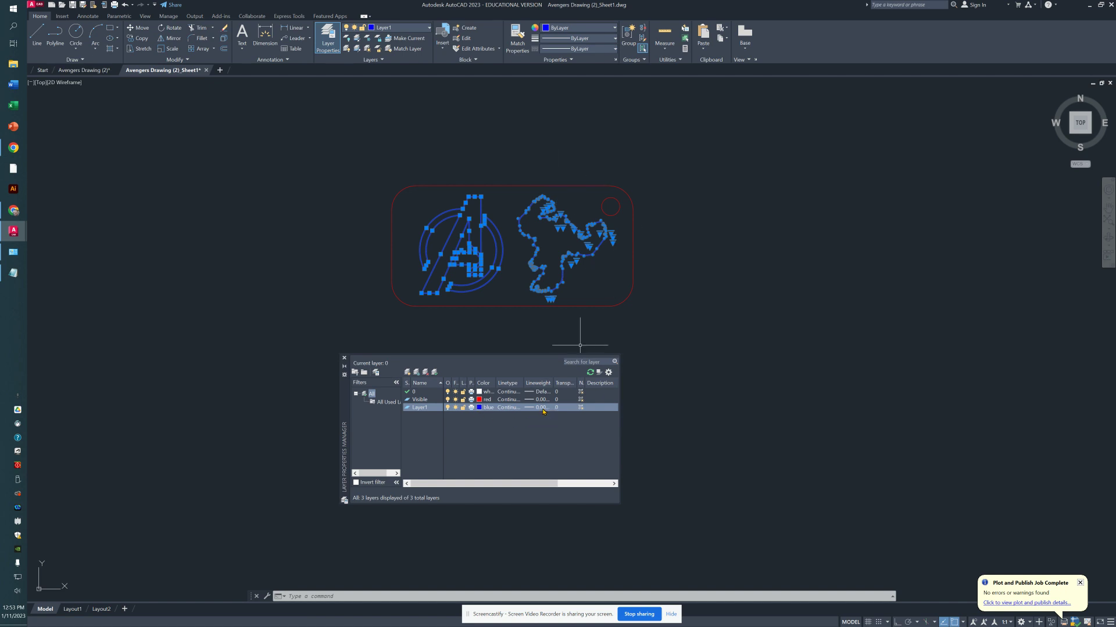
click(738, 270)
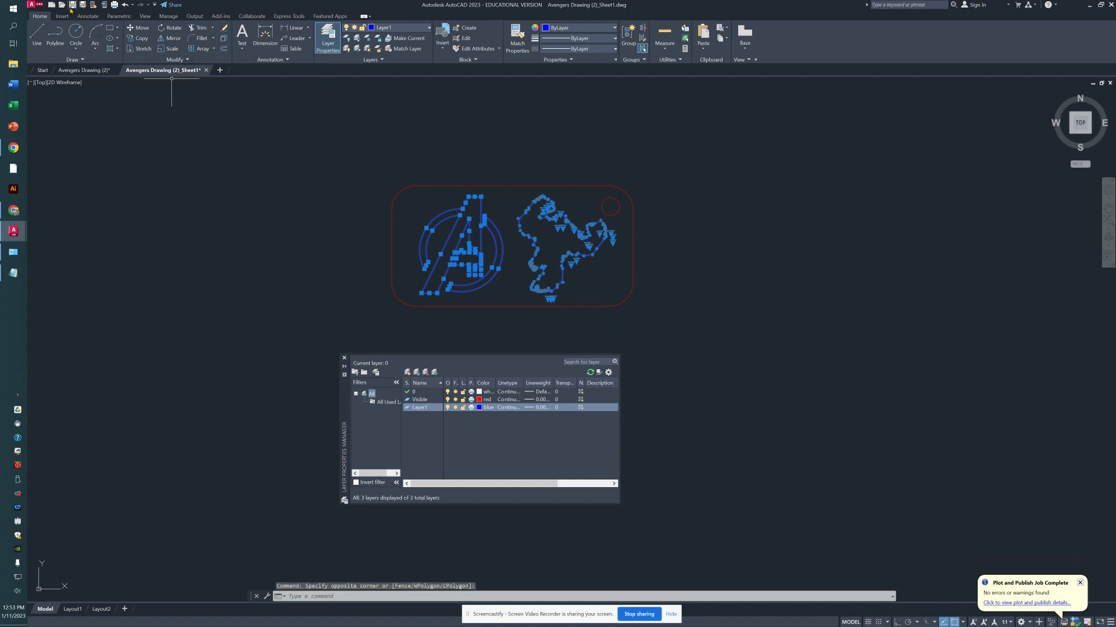
Clear the selection and save the drawing with Ctrl+S.
key(Escape)
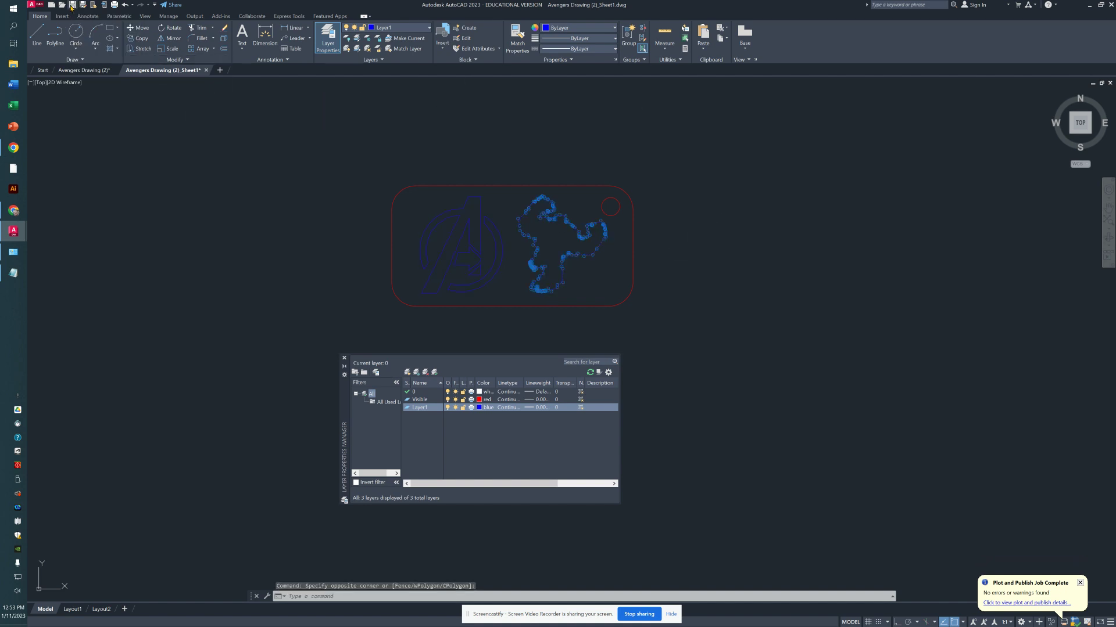
key(Escape)
key(Escape)
key(ctrl+s)
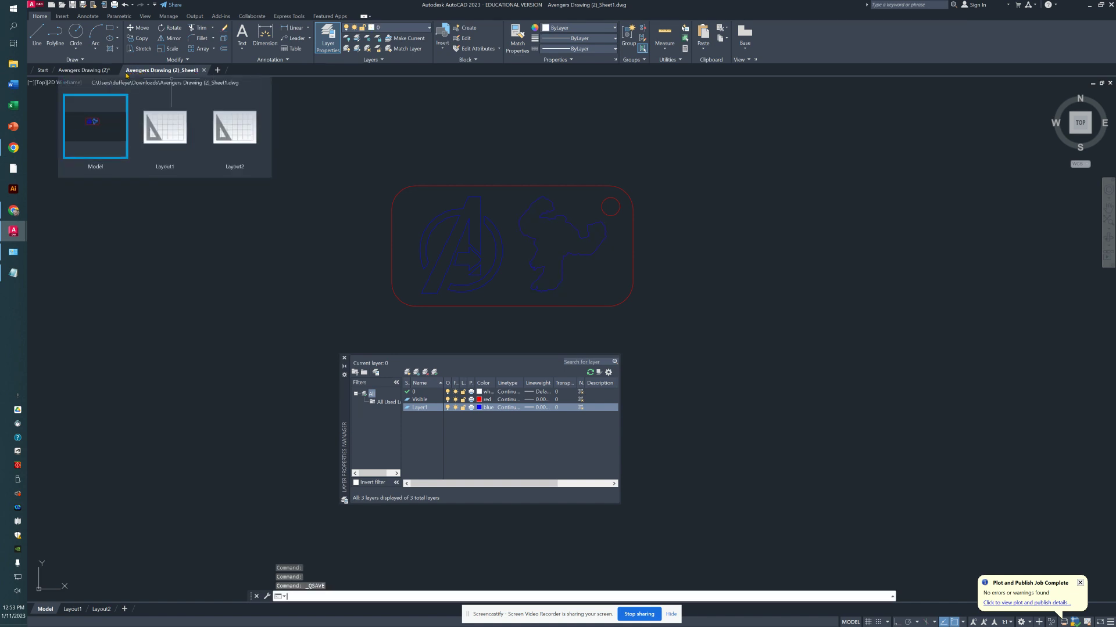
Dismiss the drawing's file menu and switch to File Explorer at This PC.
right_click(170, 75)
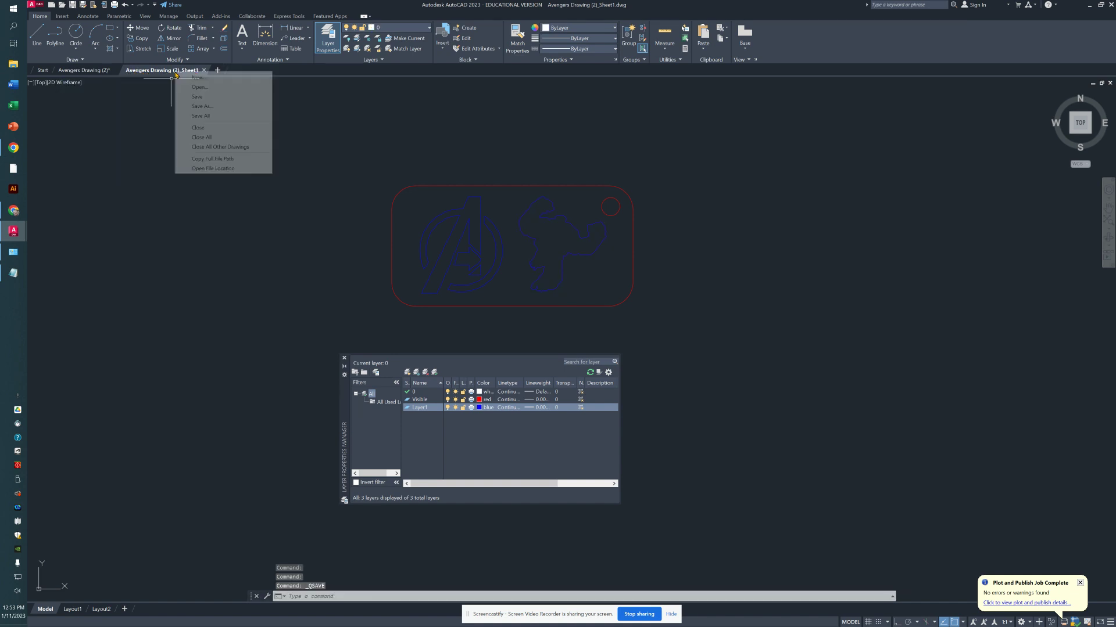
click(130, 120)
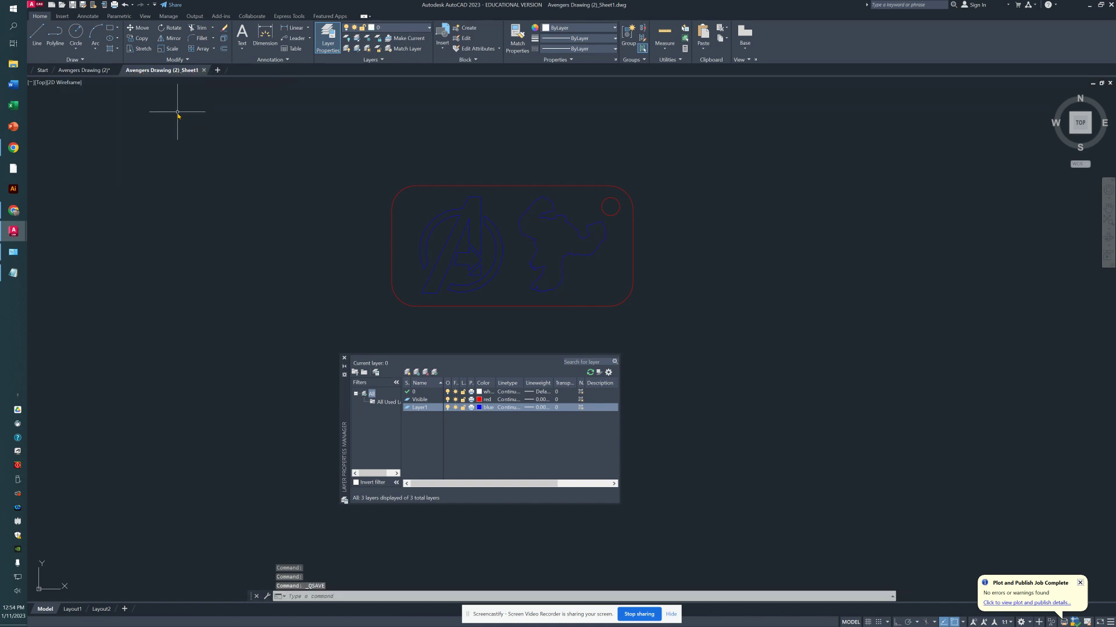
click(13, 64)
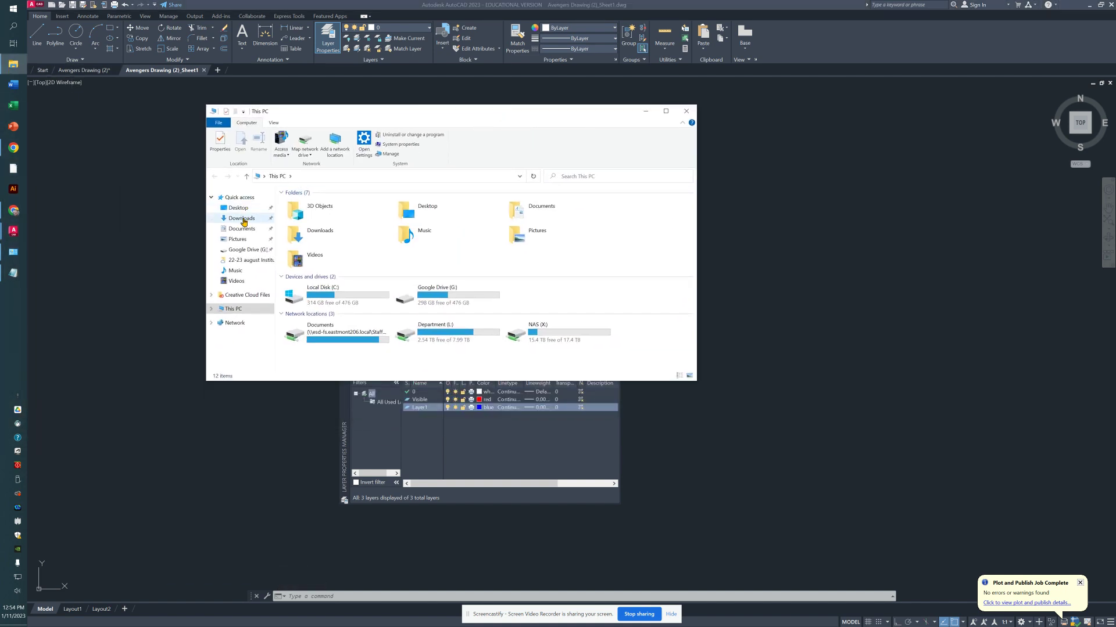
In Downloads, select Avengers Drawing (2)_Sheet1.dwg rather than its backup file.
click(242, 219)
click(373, 216)
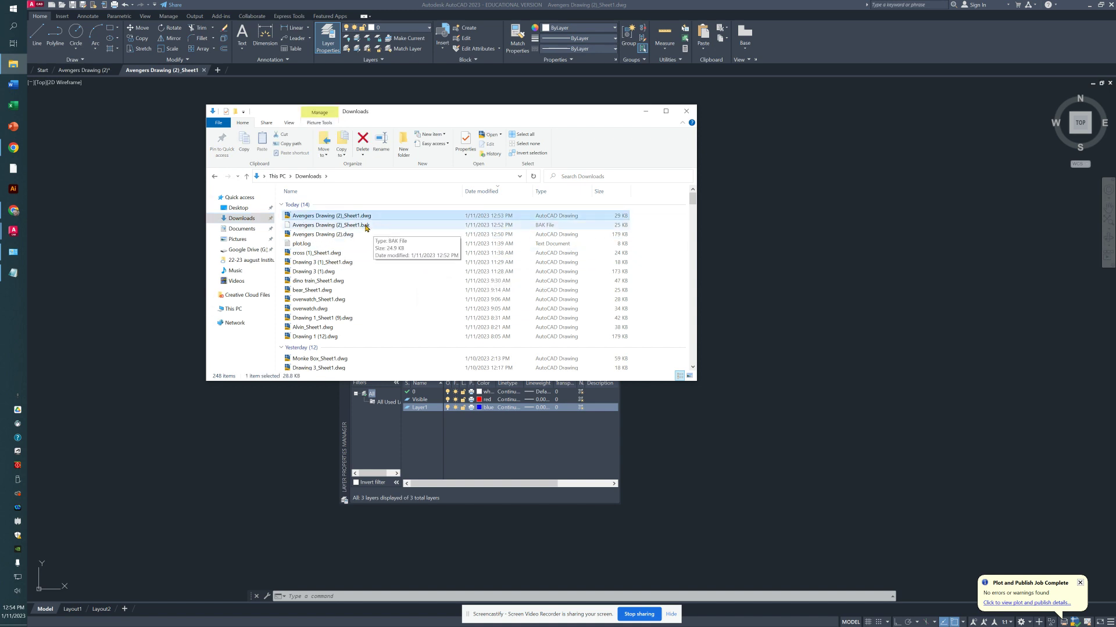
key(Down)
click(374, 217)
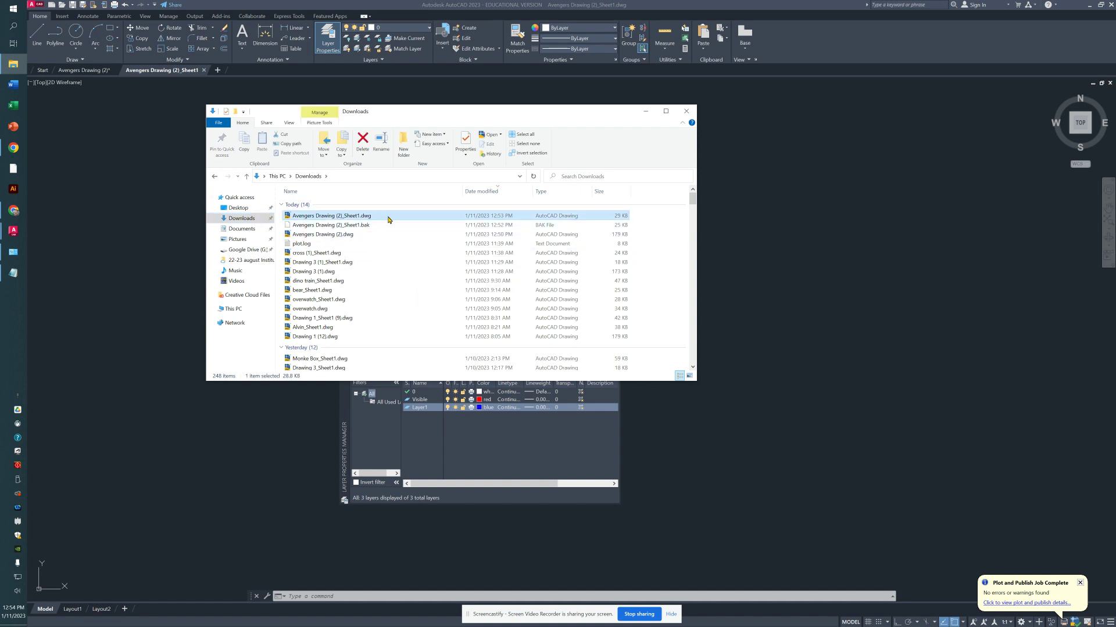